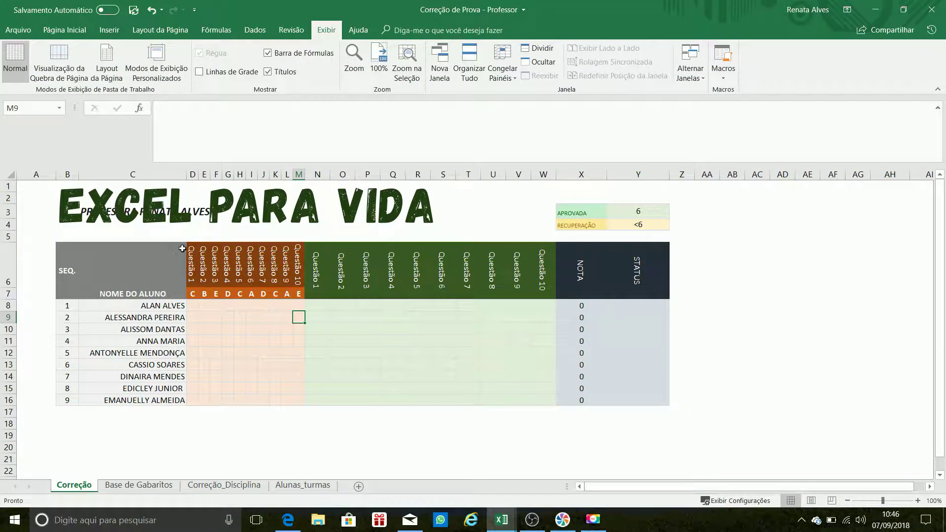
- Examine the correction table's header areas for the answer key and question results, and the first student's answer cells
drag(190, 249, 638, 272)
click(463, 271)
drag(193, 248, 308, 259)
click(309, 260)
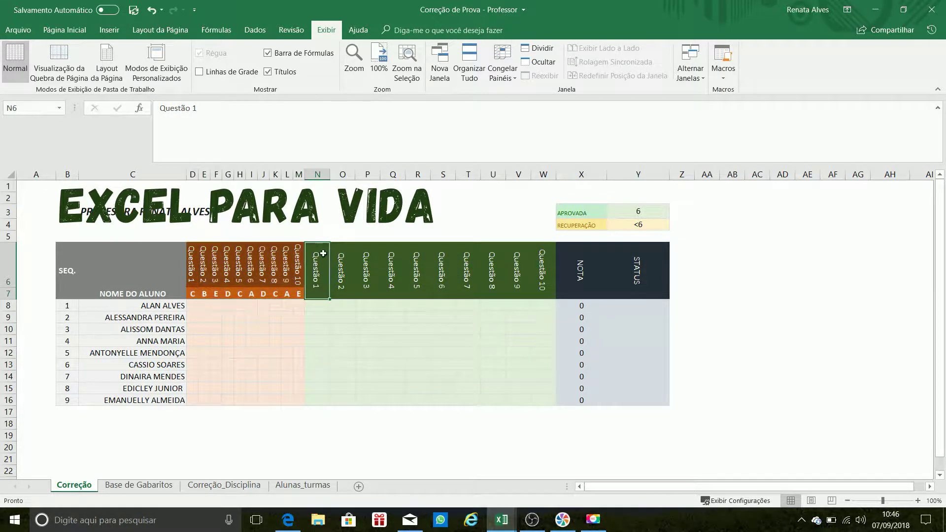
click(193, 305)
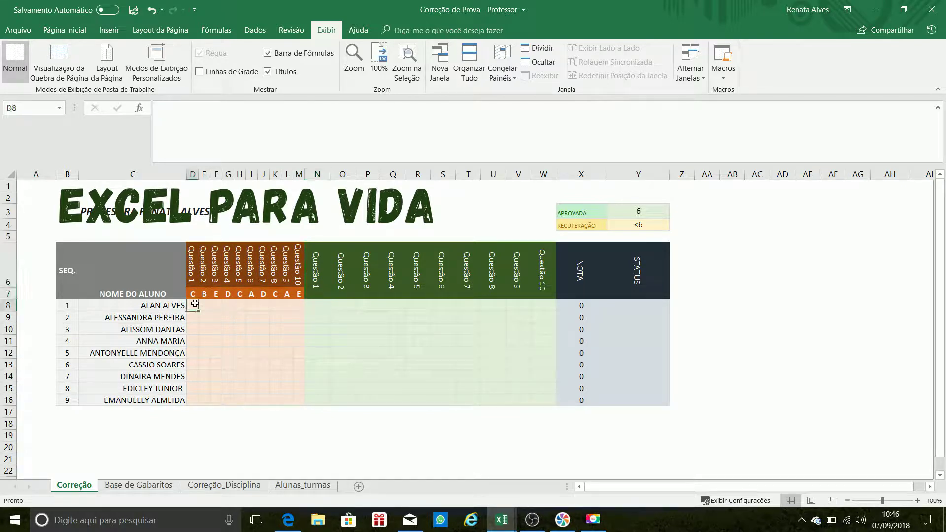
click(274, 305)
- Examine the nested SE formula in N8, reviewing its blank test, its answer-key comparison and its result texts, without changing it
click(316, 310)
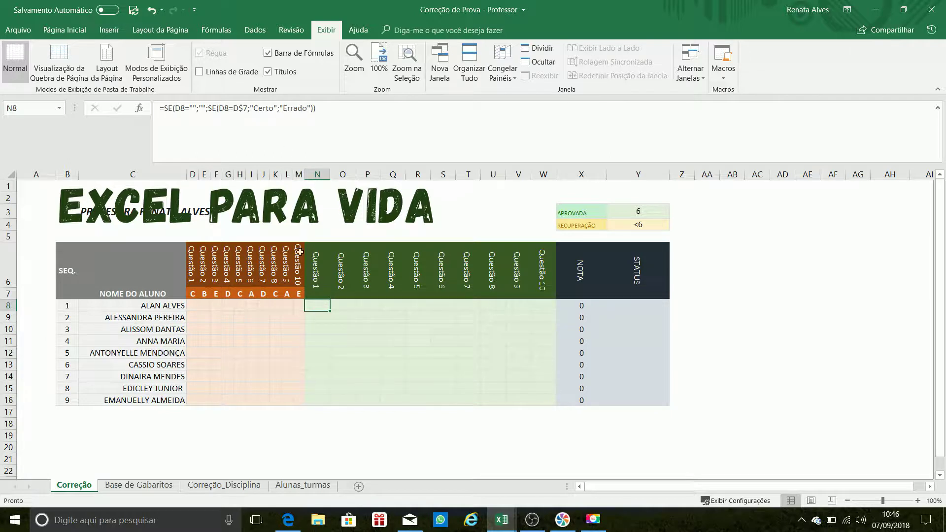
click(269, 158)
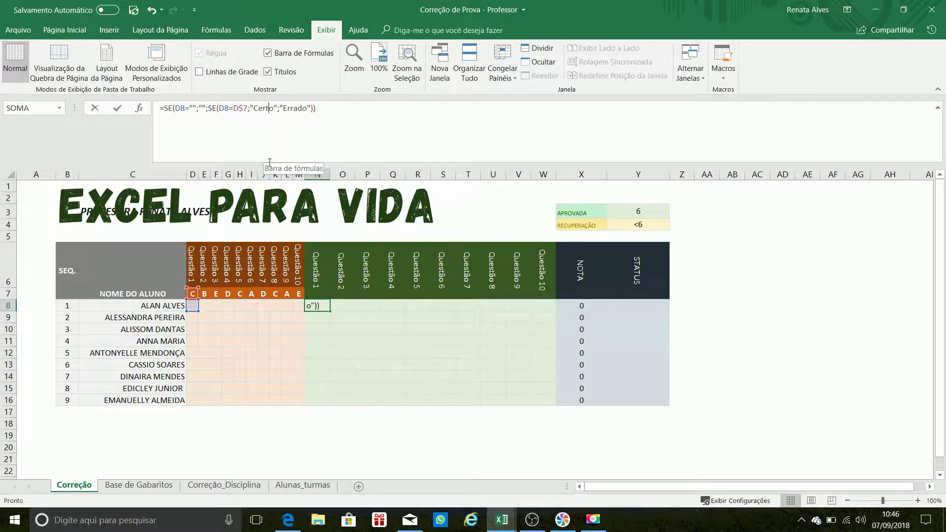
click(261, 112)
click(326, 116)
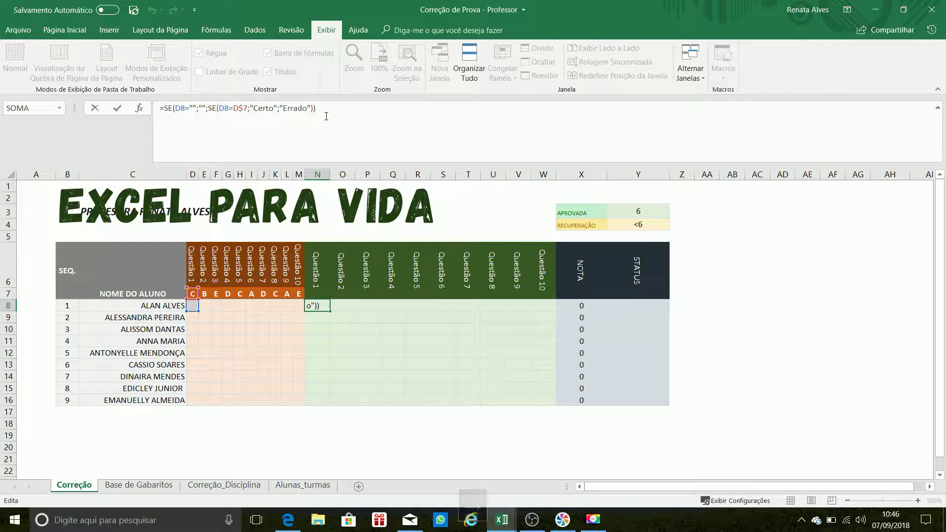
key(Escape)
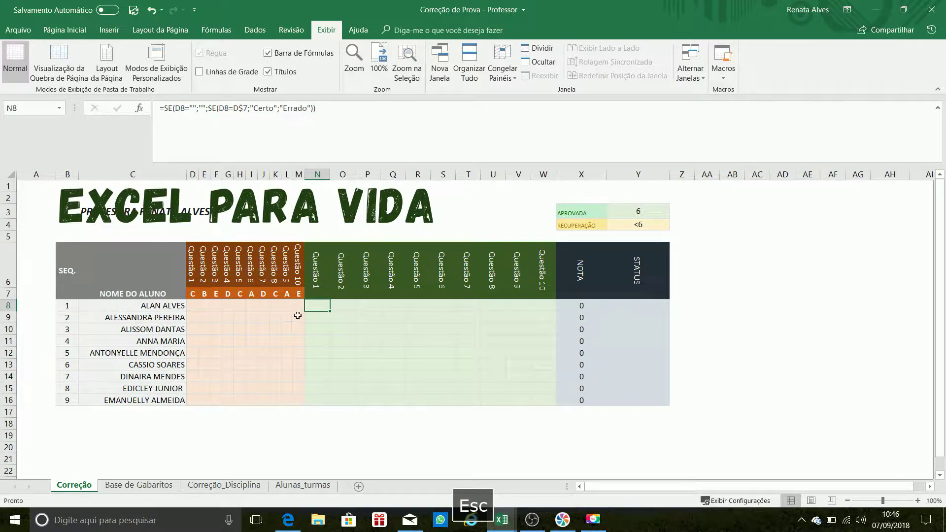
double_click(323, 306)
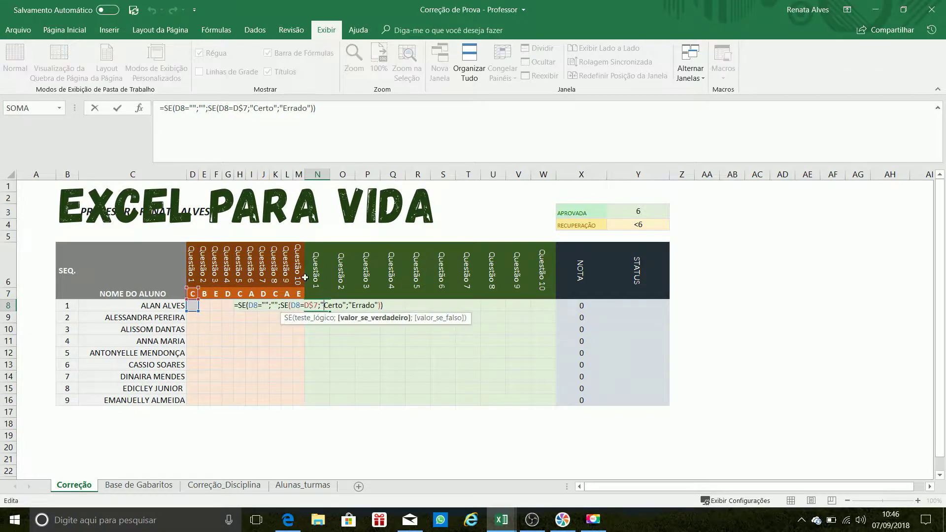
click(173, 109)
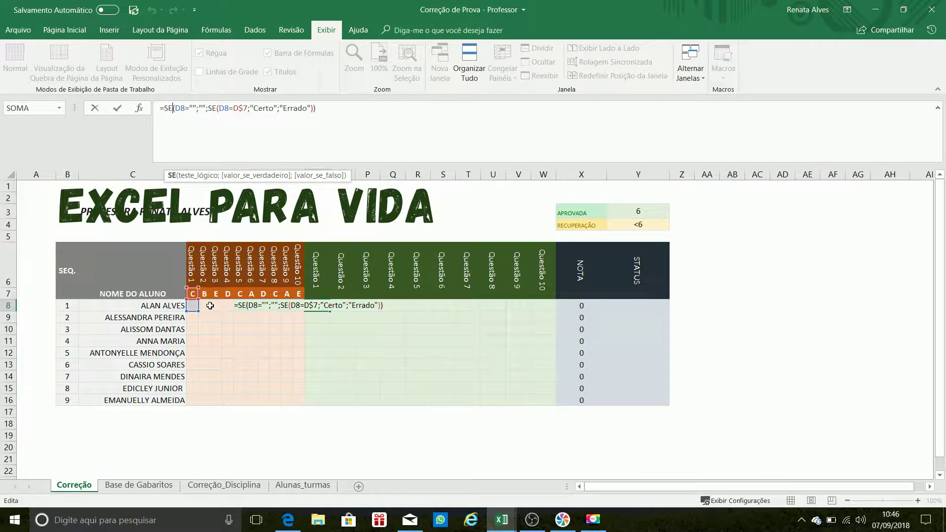
click(176, 108)
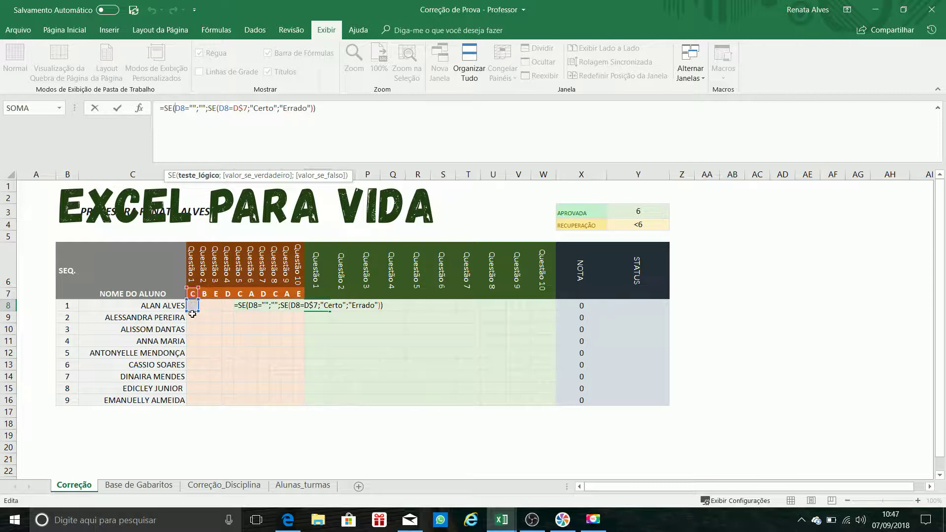
drag(190, 108, 195, 109)
click(208, 108)
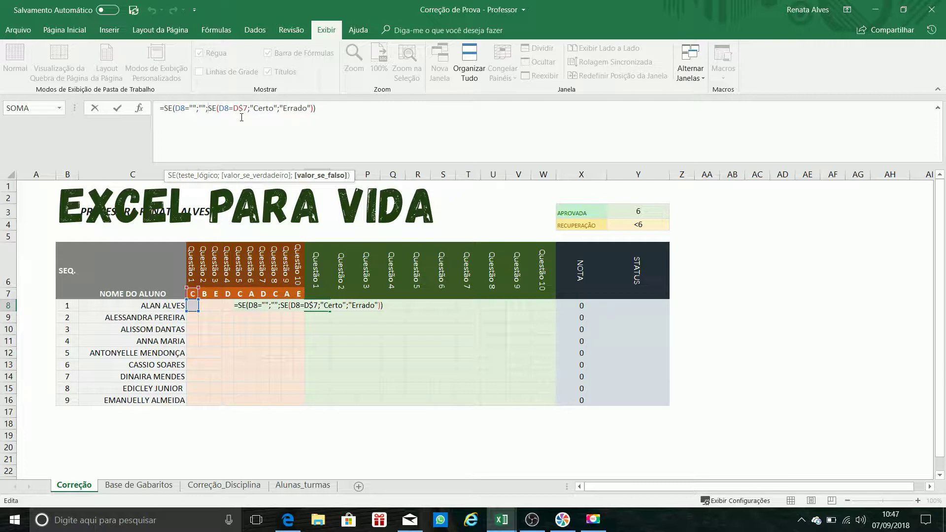
drag(250, 109, 272, 109)
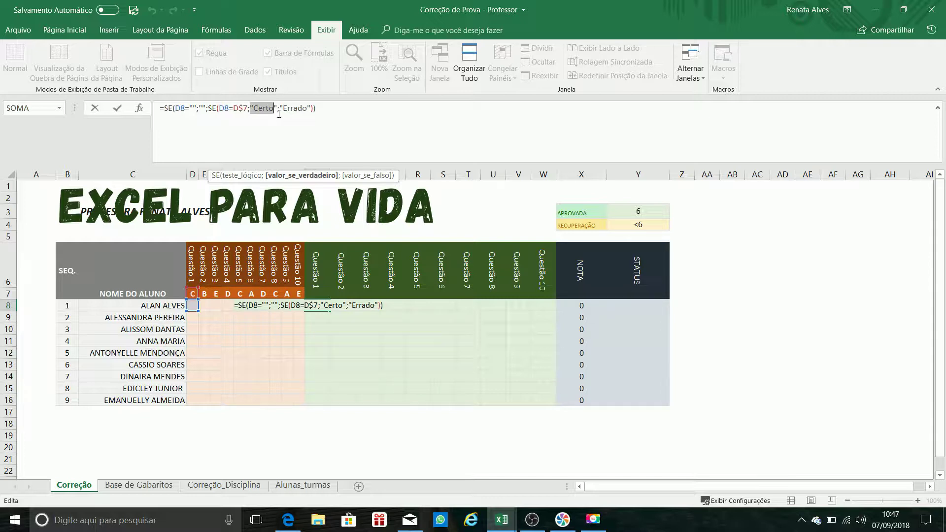
key(Escape)
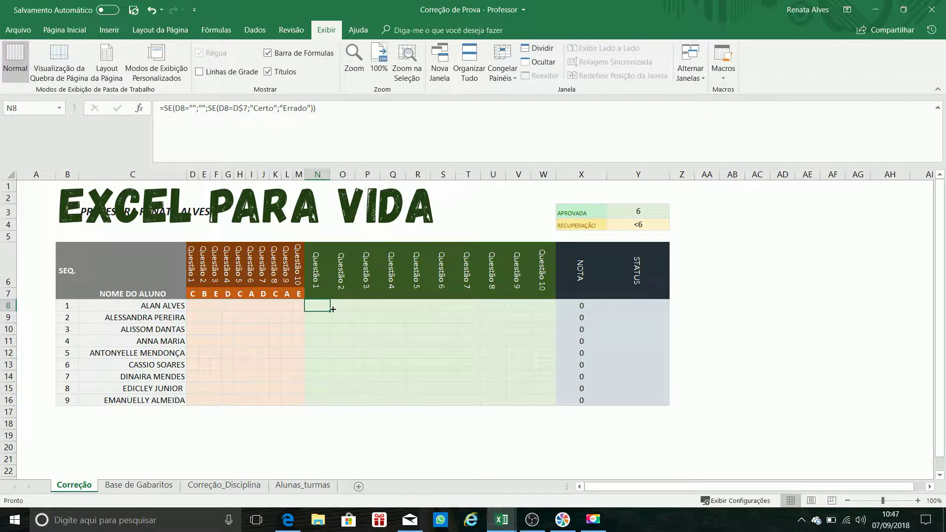
- Clear N8 and start a new SE formula that returns empty text when D8 is blank: =SE(D8="";"";
key(Delete)
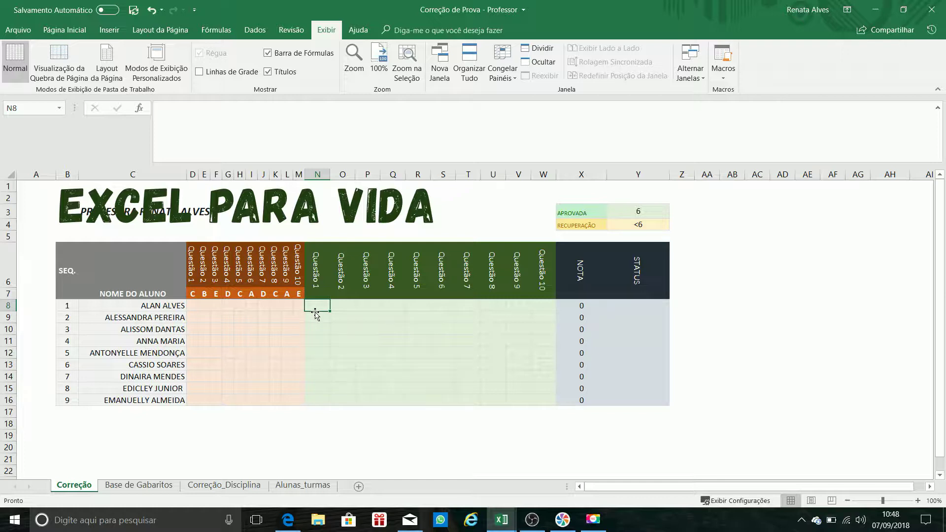
text(=)
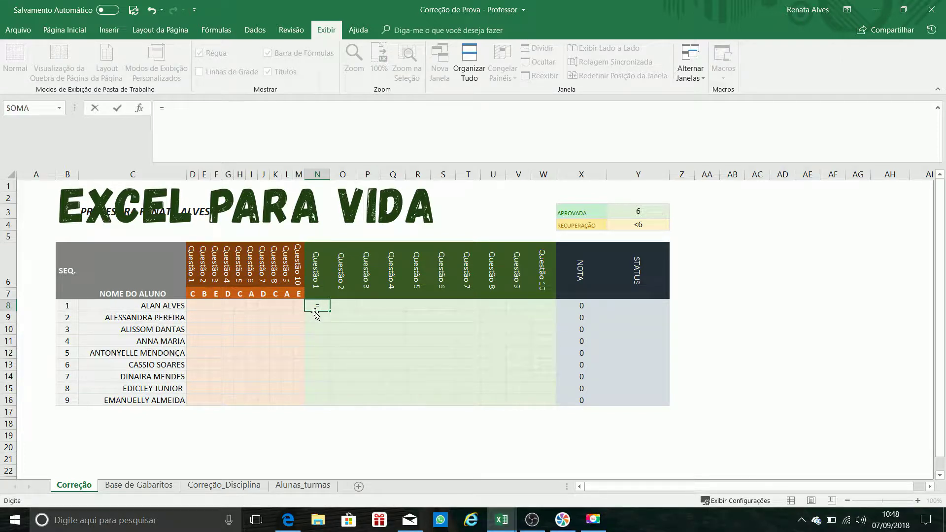
text(SE)
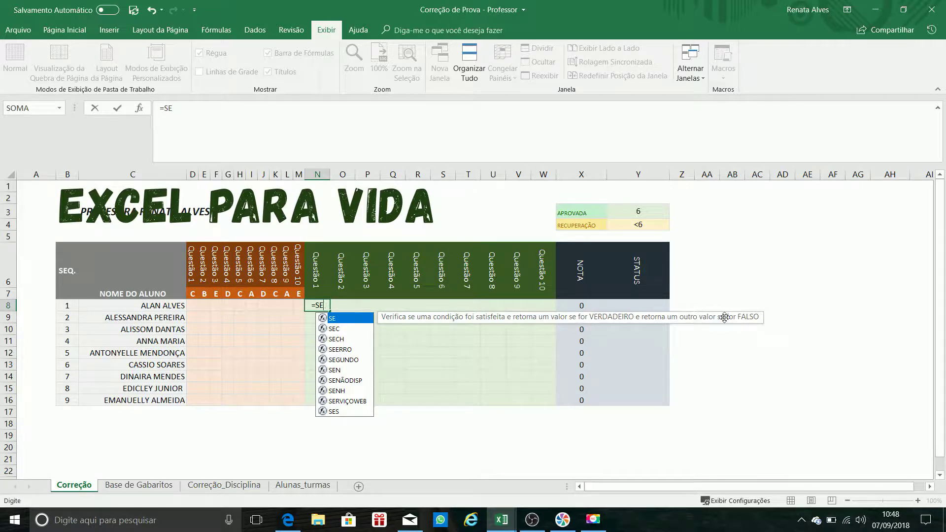
double_click(343, 318)
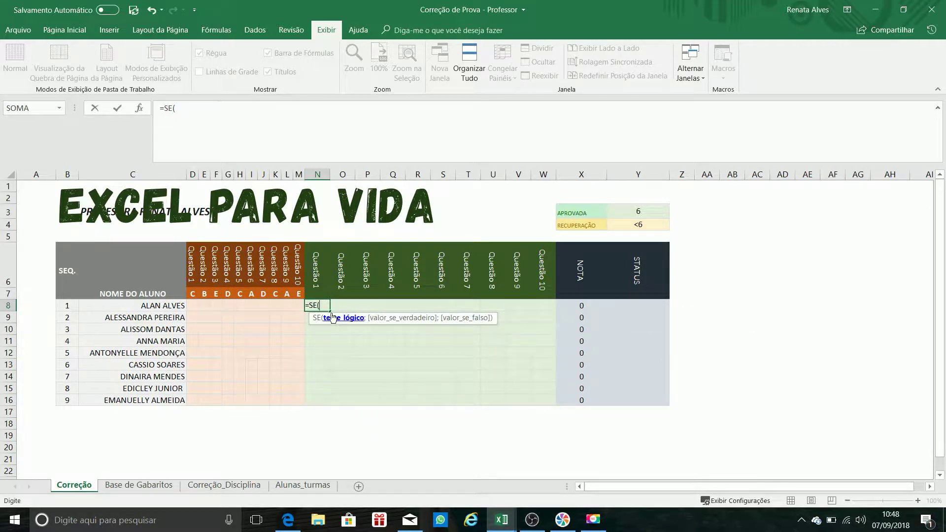
click(192, 305)
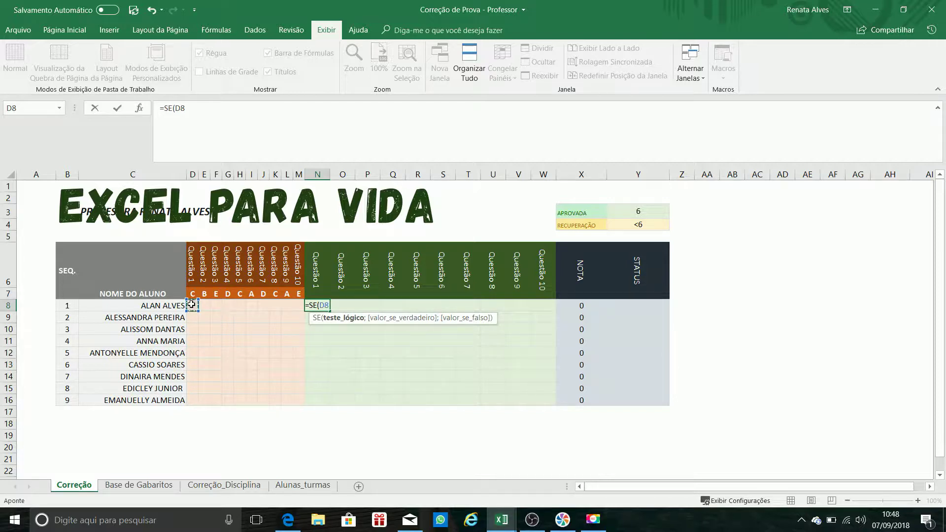
text(=)
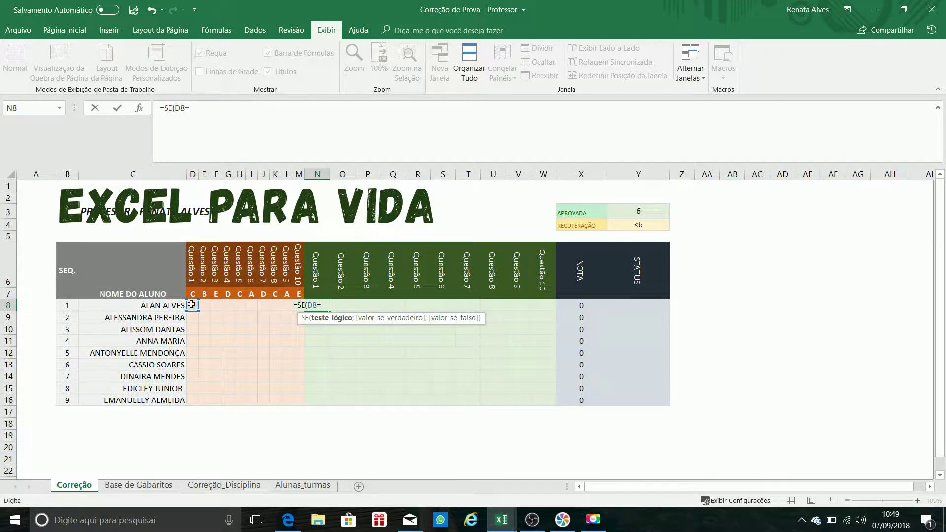
text("")
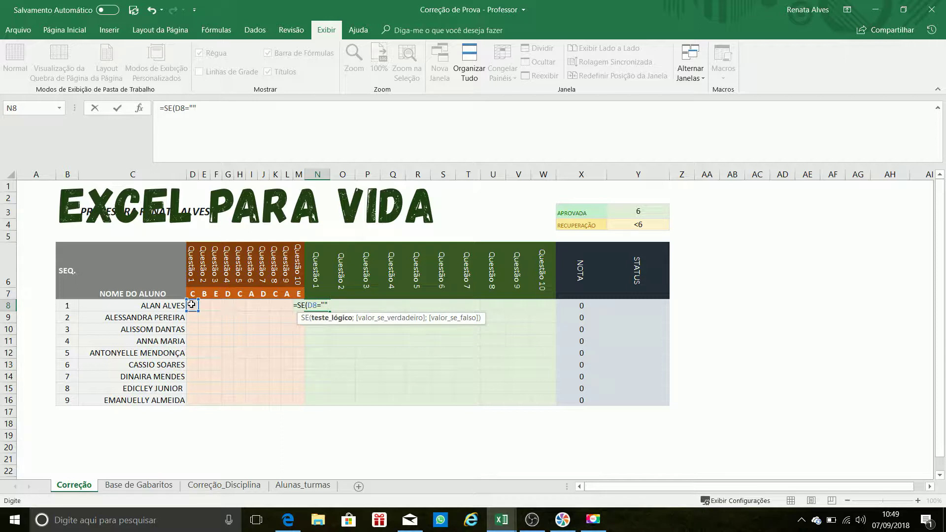
text(;"")
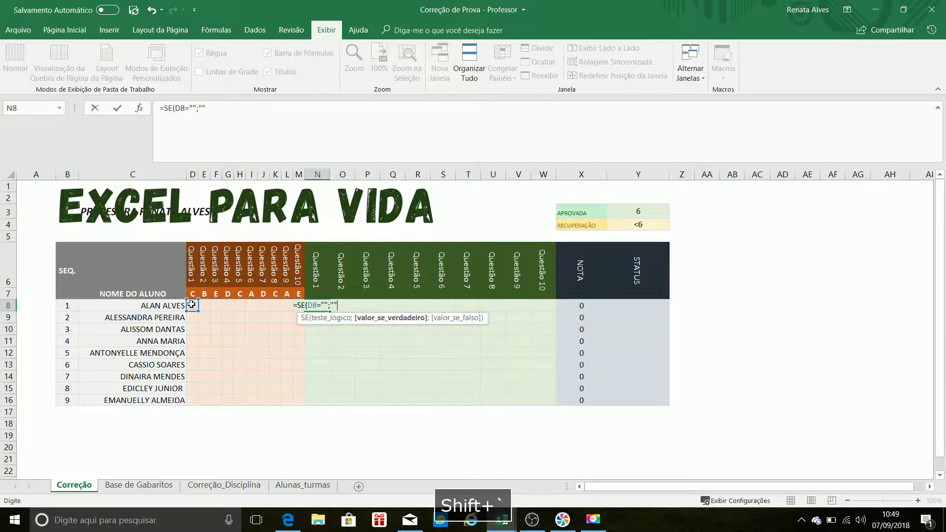
text(;)
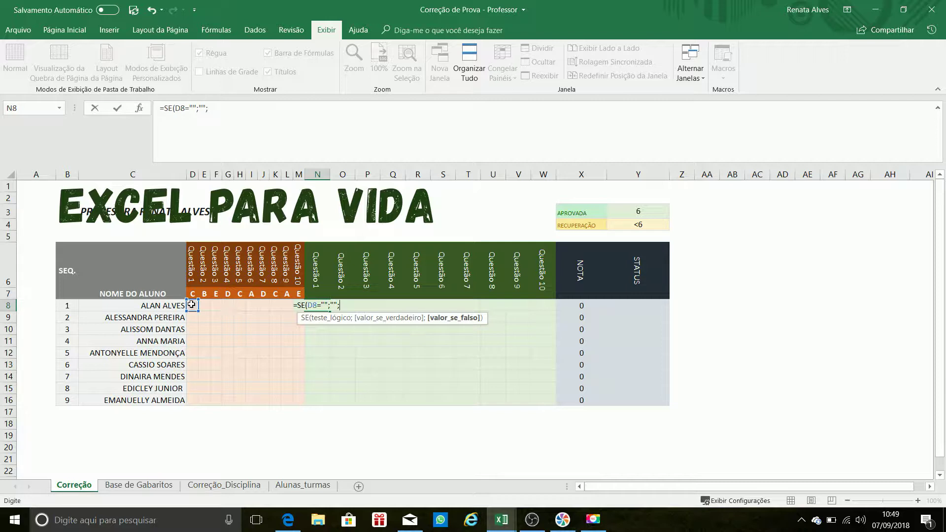
- Nest a second SE function as the false value in N8's formula, testing whether D8=D7
text(SE)
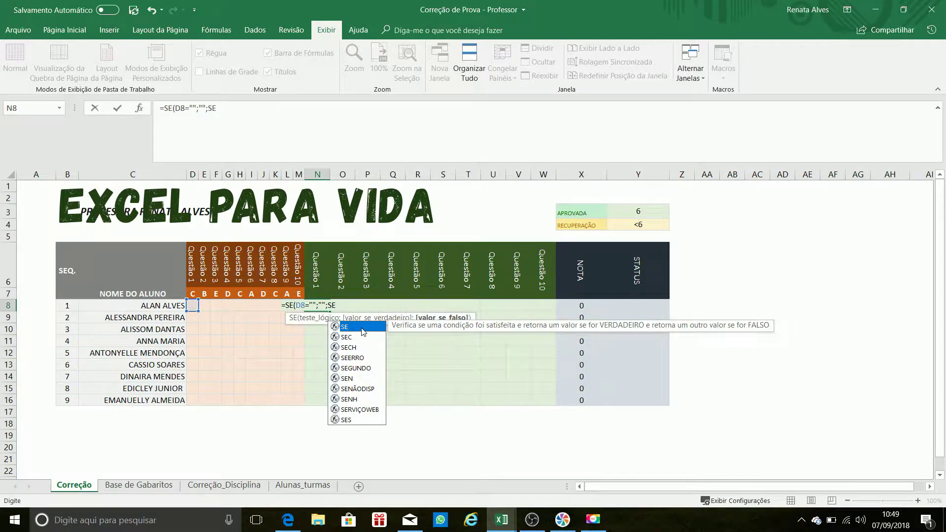
double_click(362, 327)
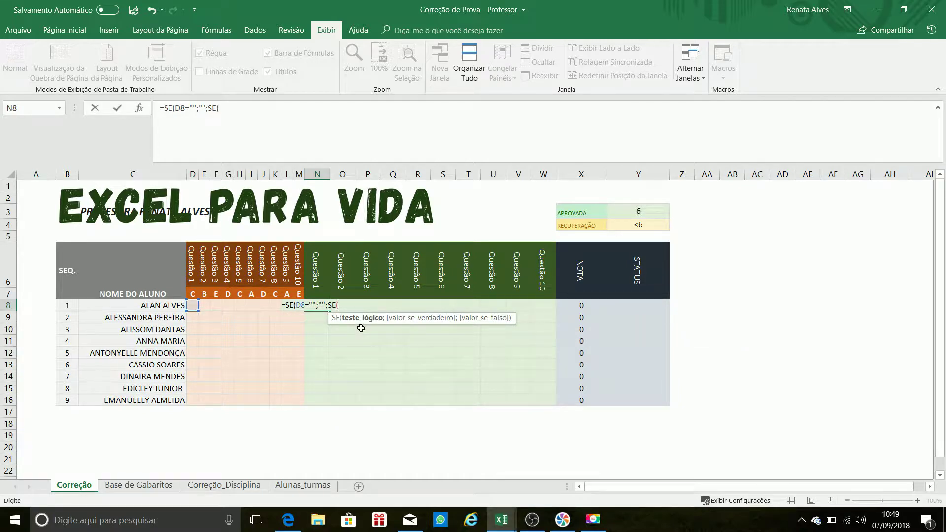
click(192, 305)
text(=)
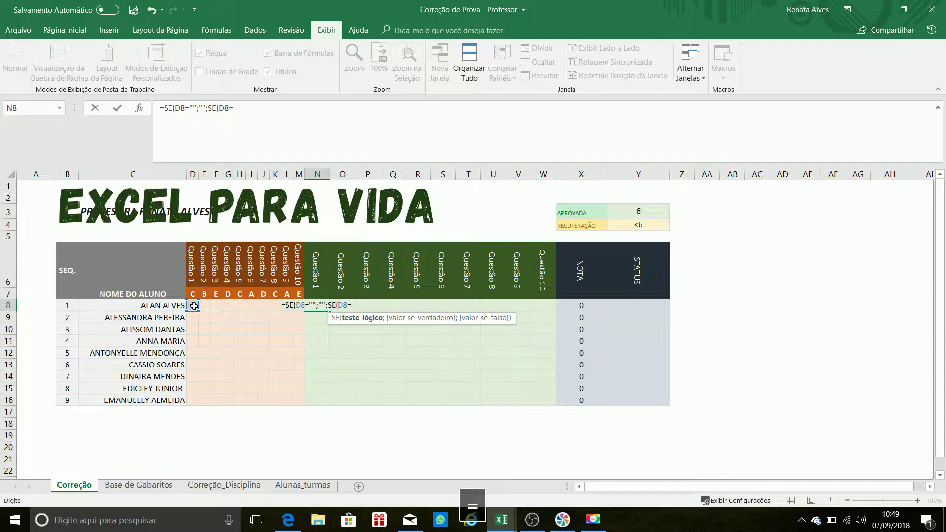
click(191, 292)
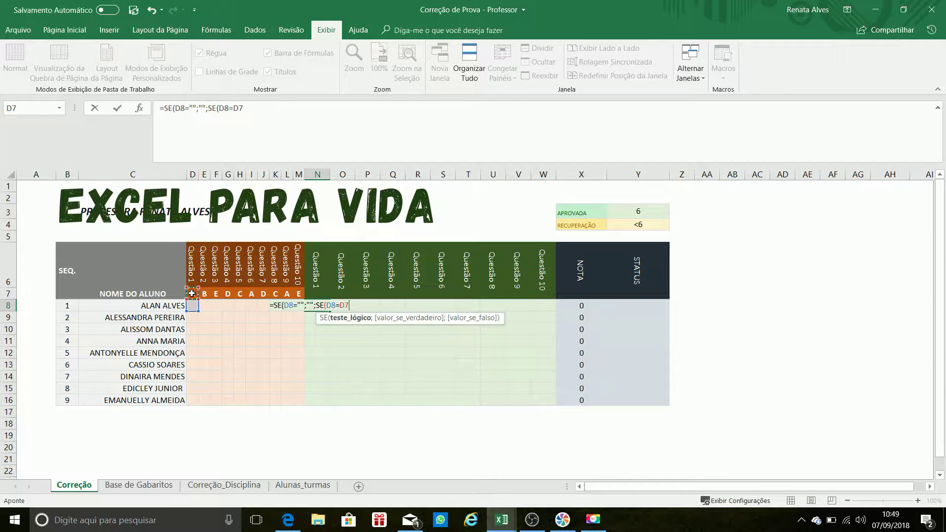
- Complete the nested SE in N8 with "Certo" as the true value and "Errado" as the false value, and enter the formula
text(;"cE)
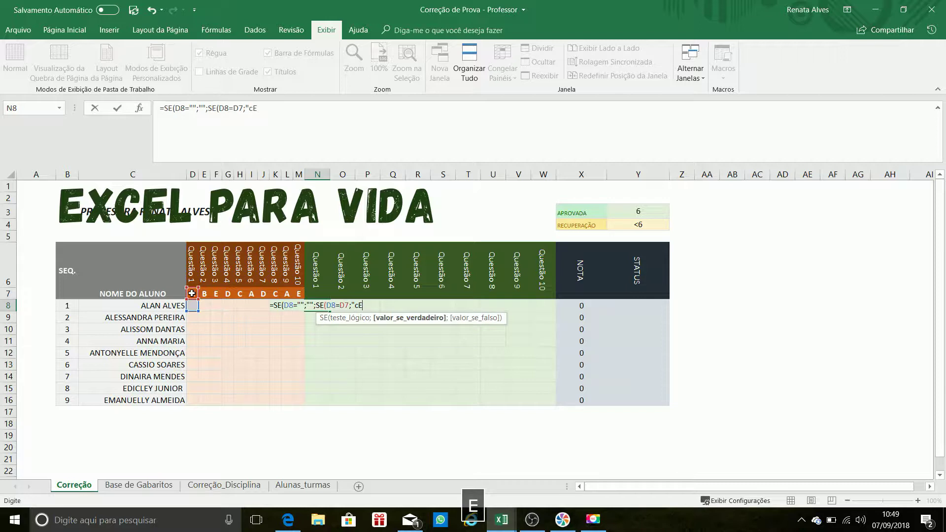
key(Caps_Lock)
key(BackSpace)
key(BackSpace)
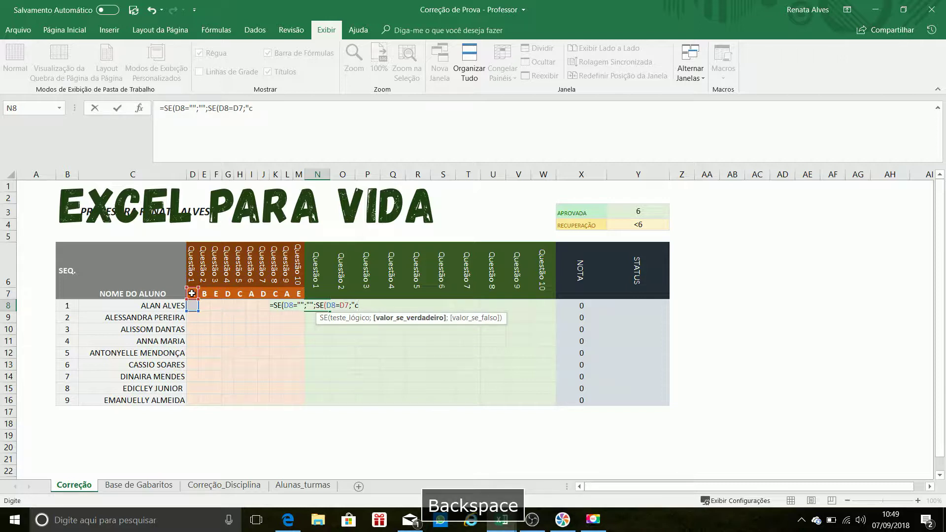
text(Certo)
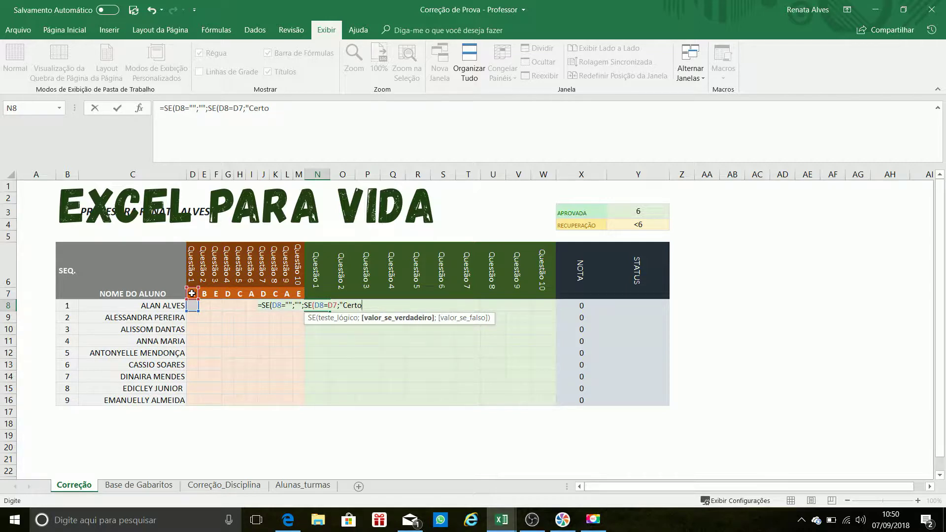
text(";"E)
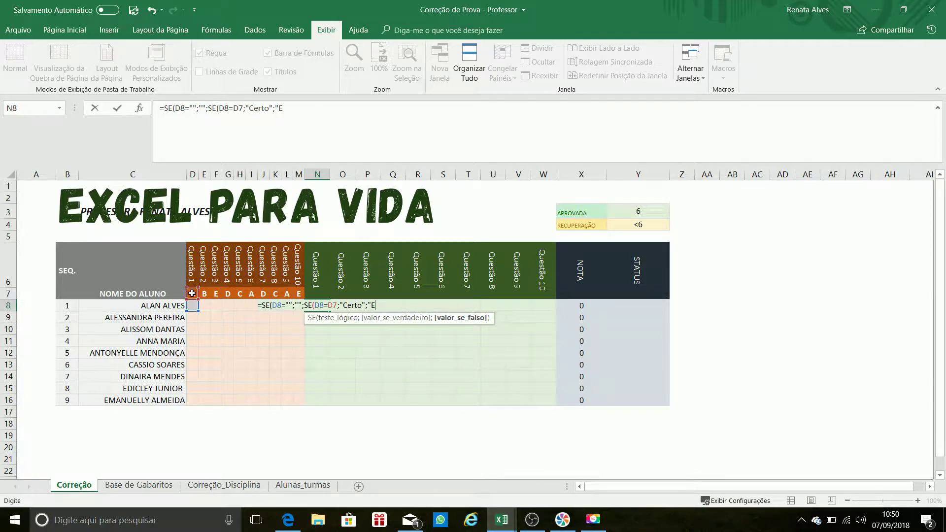
text(rra)
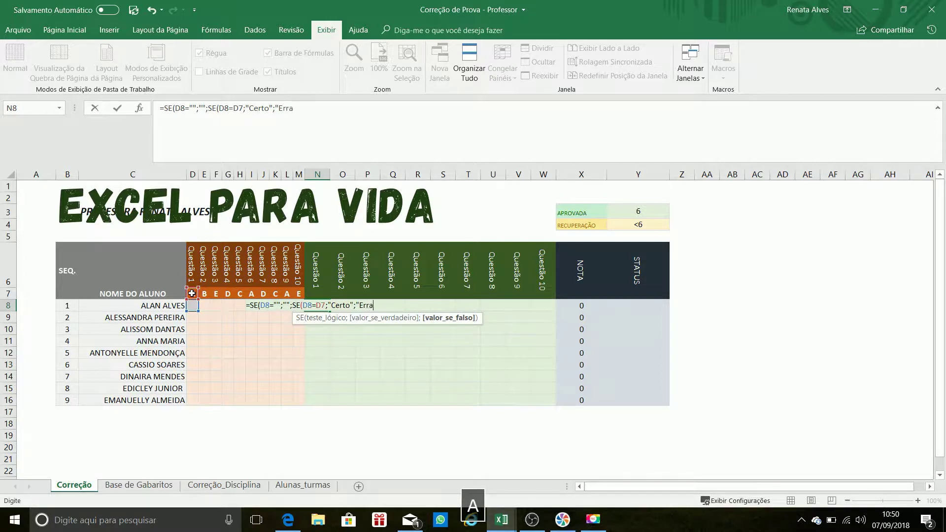
text(do"))
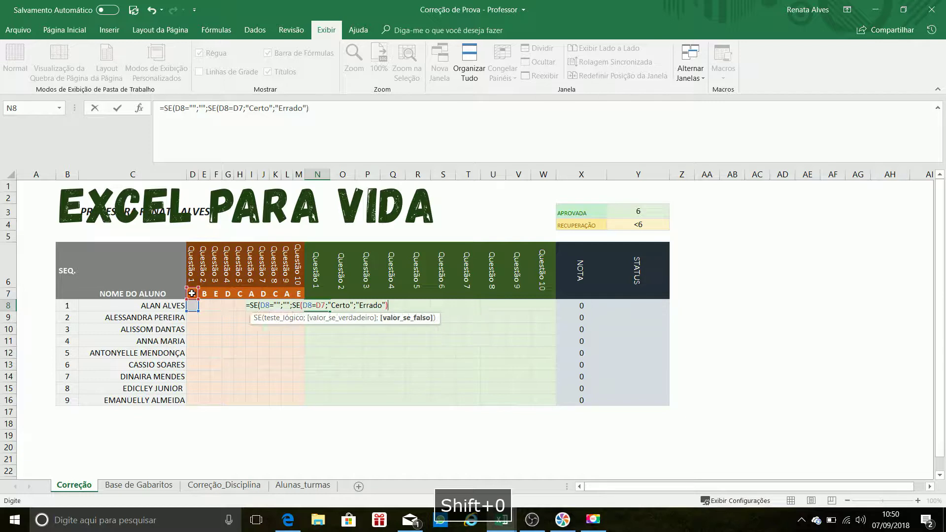
text())
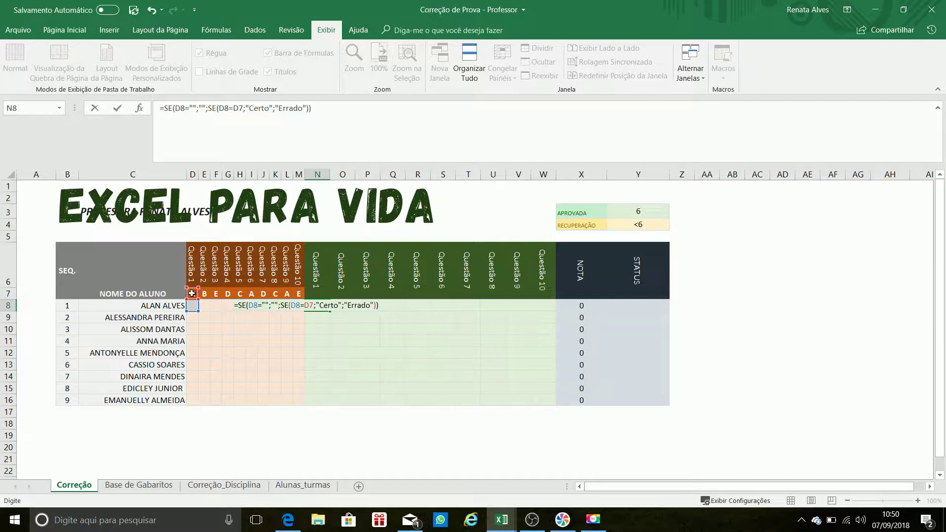
key(Return)
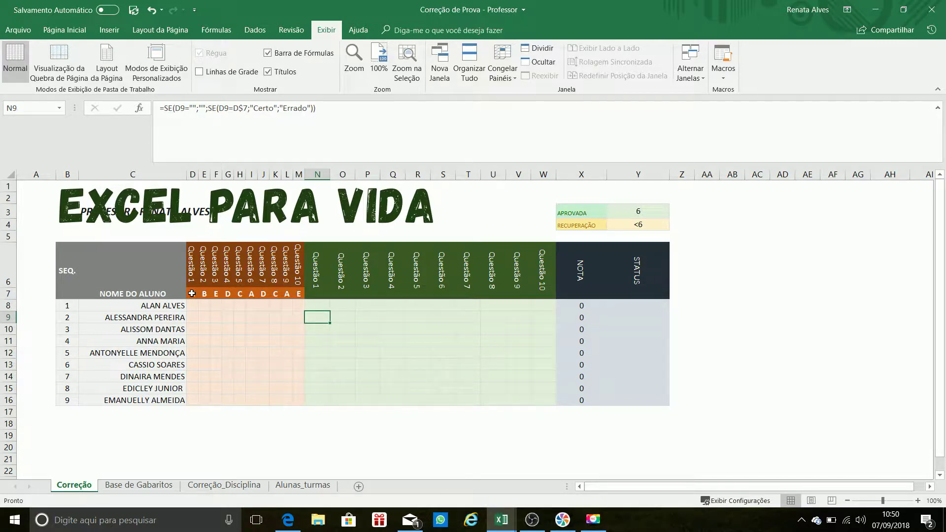
- Try N8's formula without the outer blank test, accepting the corrected formula =SE(D8=D7;"Certo";"Errado")
key(Up)
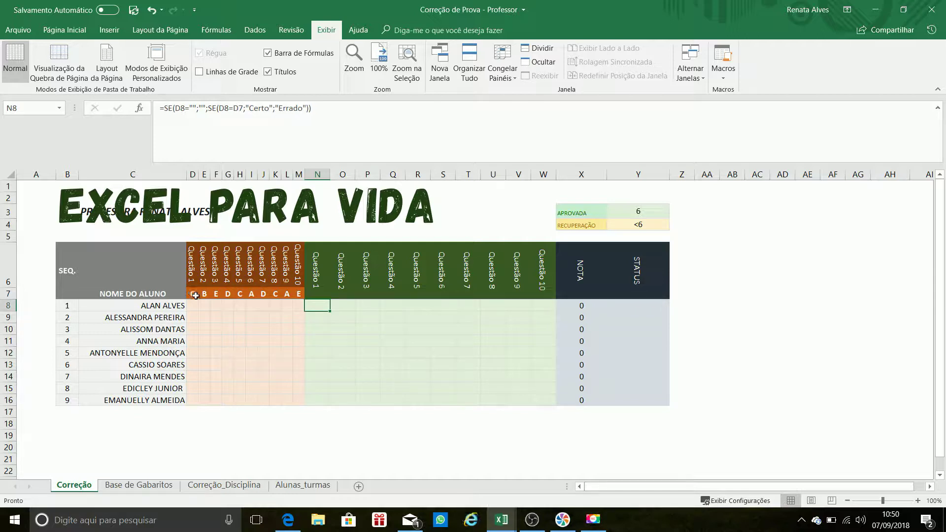
double_click(321, 306)
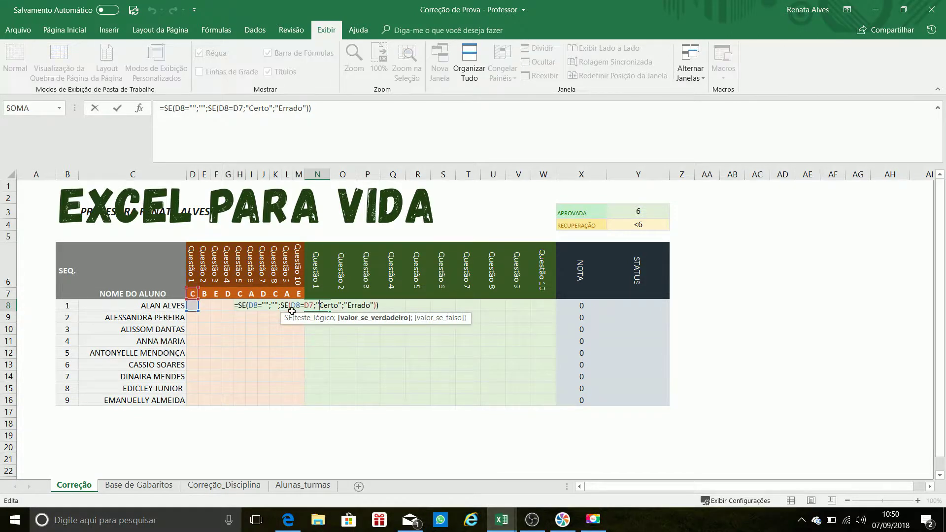
drag(235, 305, 282, 303)
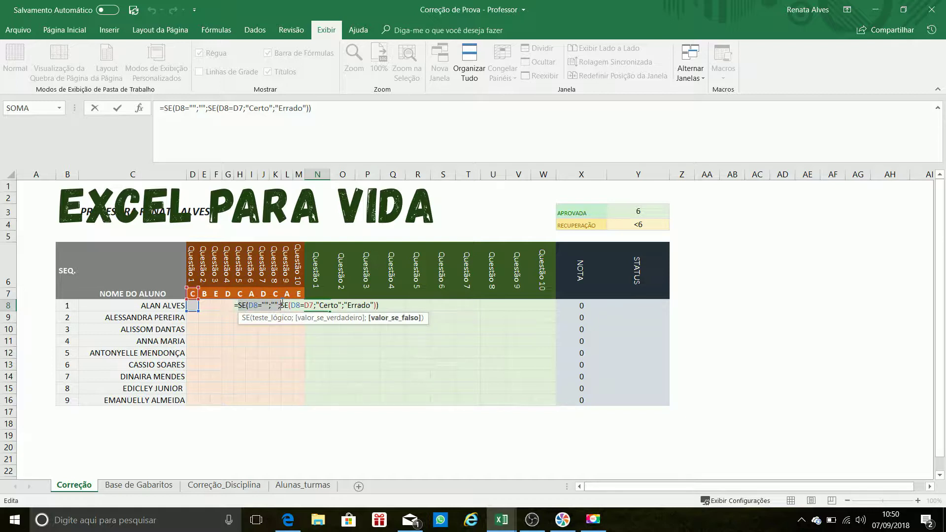
key(BackSpace)
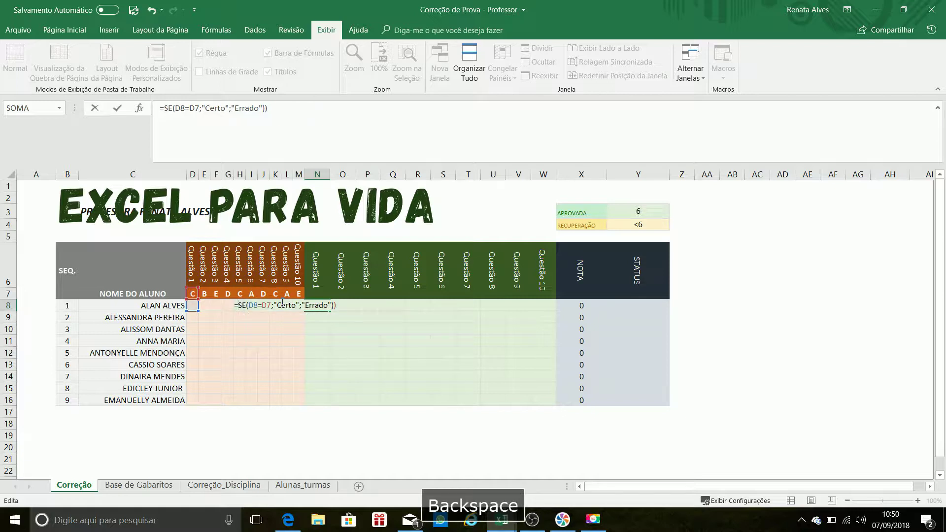
key(Return)
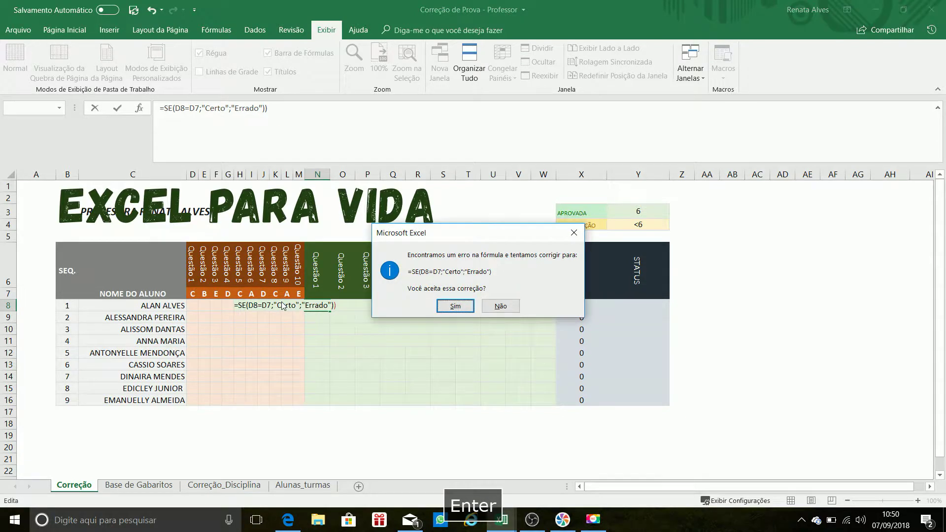
key(Return)
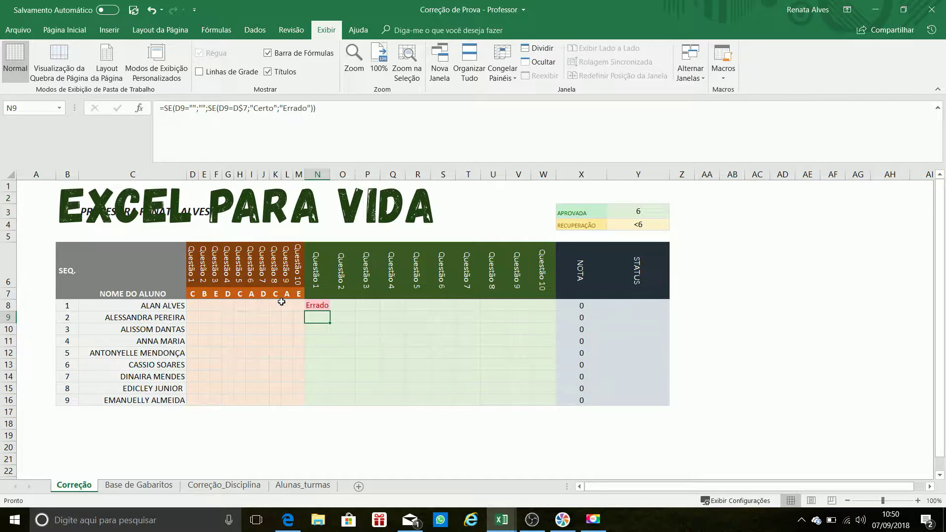
- Undo the removal of the blank test in N8 and review the nested SE formula without changing it
click(316, 304)
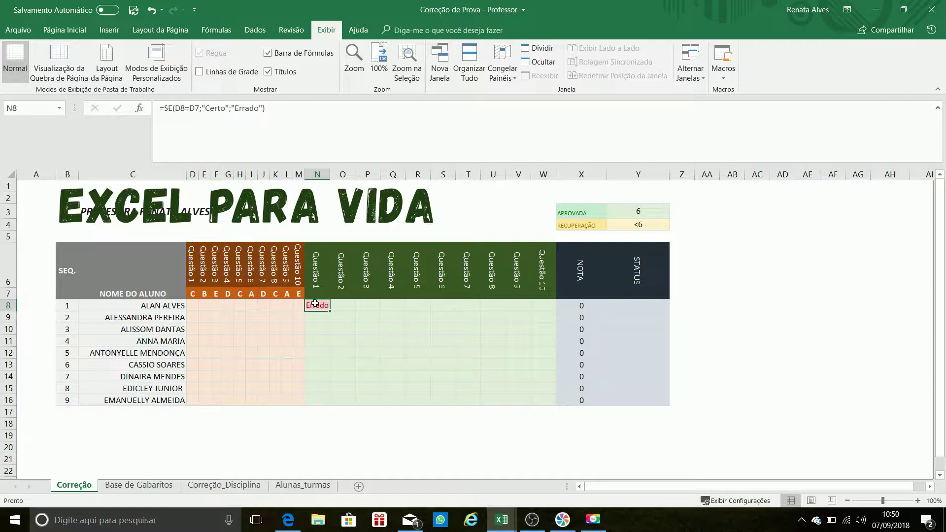
key(ctrl+z)
double_click(315, 304)
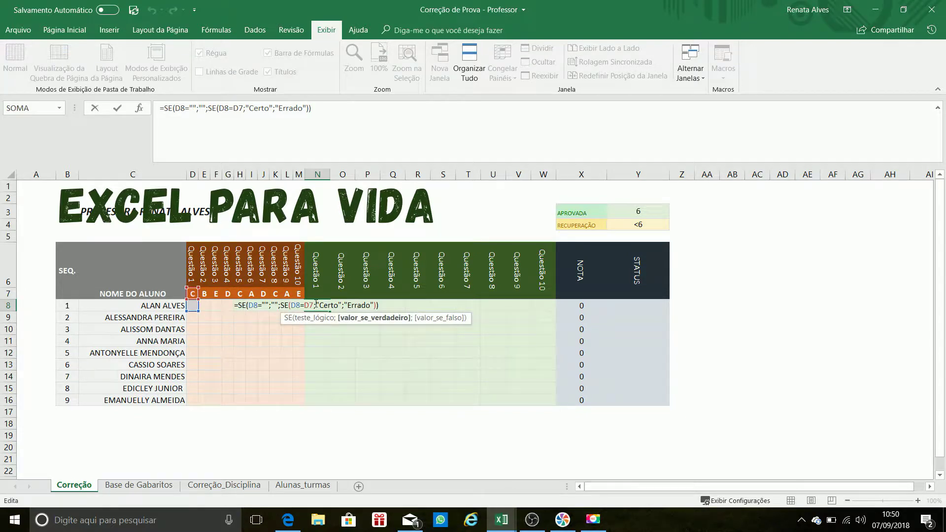
key(Return)
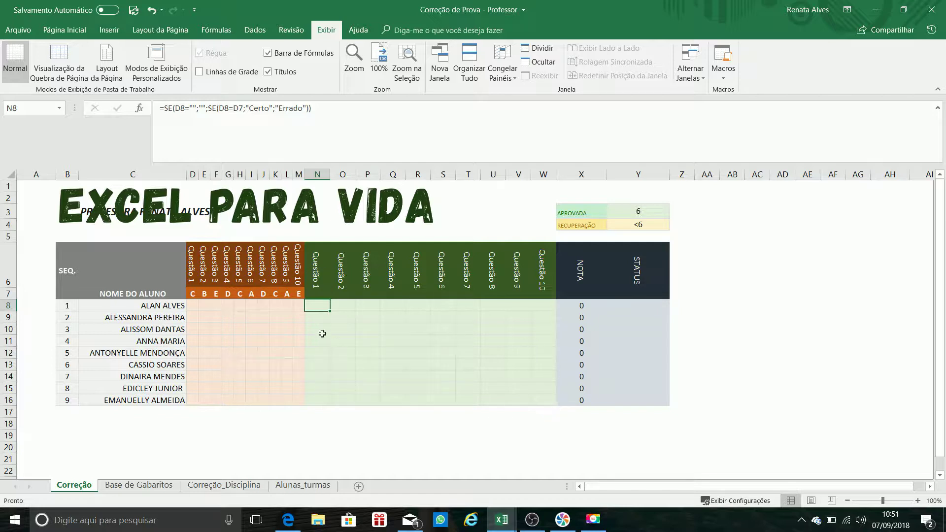
double_click(317, 308)
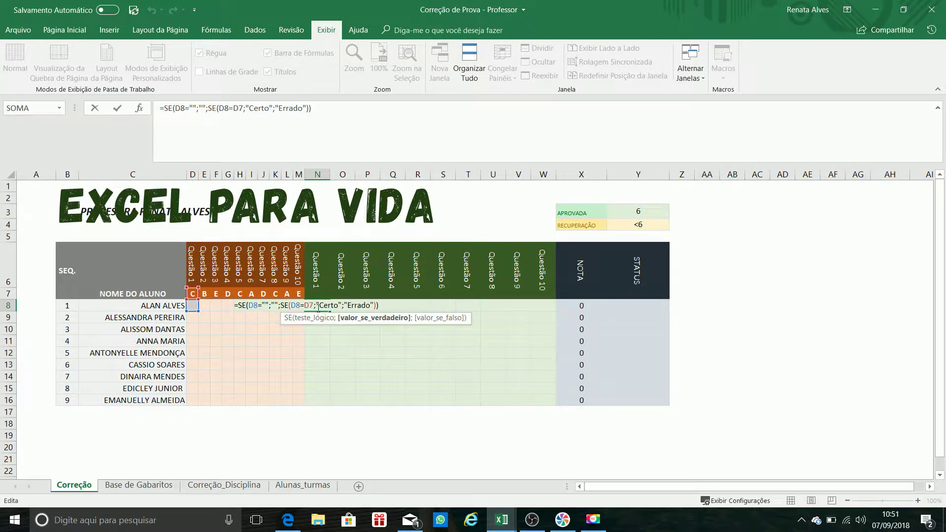
key(Return)
- Fill N8's formula down to N16 and examine the answer-key reference in the copies in N9 and N10
click(317, 307)
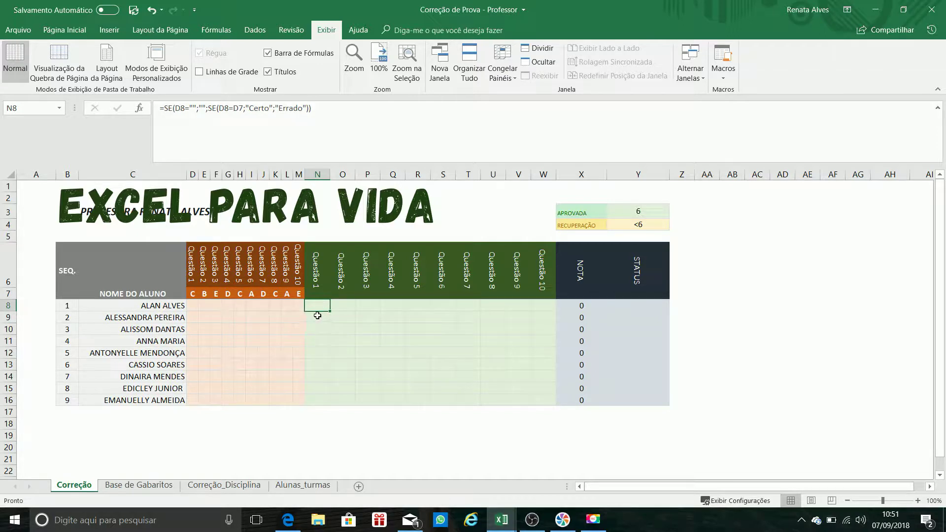
drag(329, 311, 332, 407)
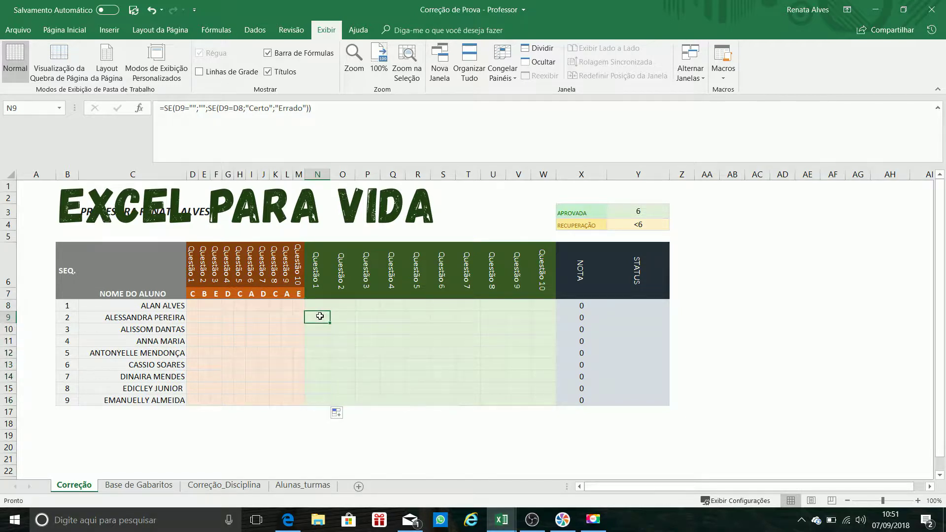
double_click(319, 316)
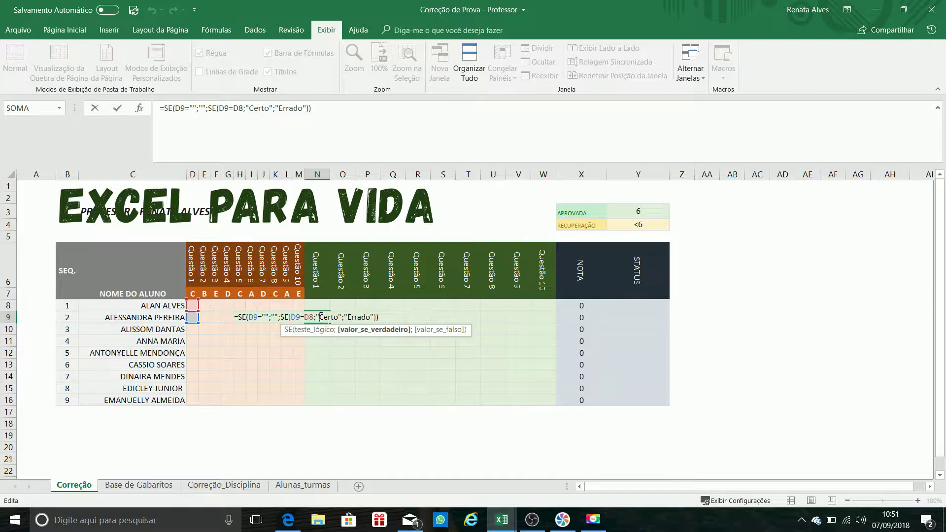
key(Return)
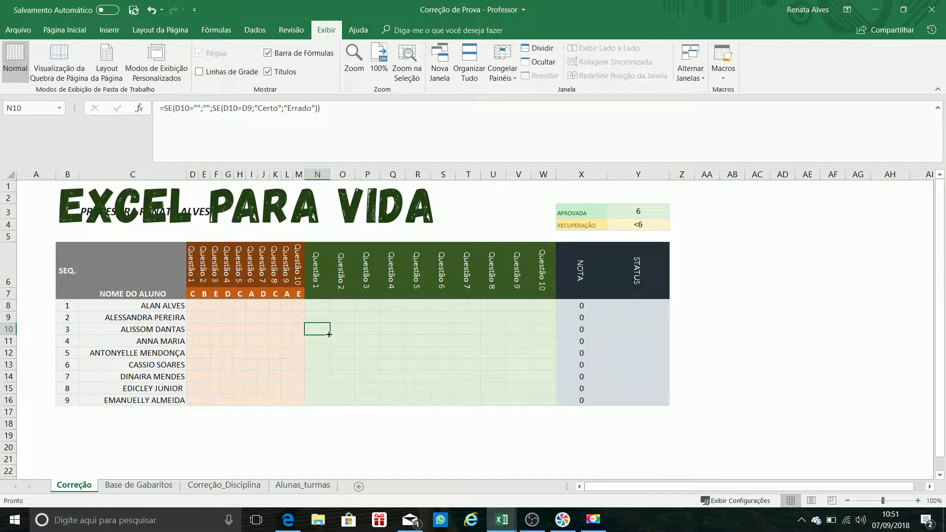
double_click(324, 330)
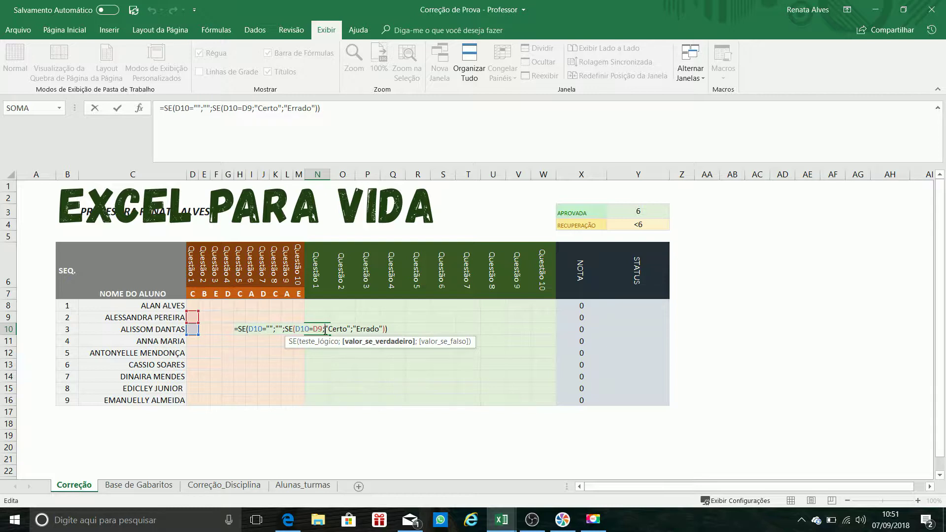
key(Return)
- Cycle the D7 reference in N8's formula through its absolute and mixed forms, settle on D$7, and enter the formula
double_click(318, 306)
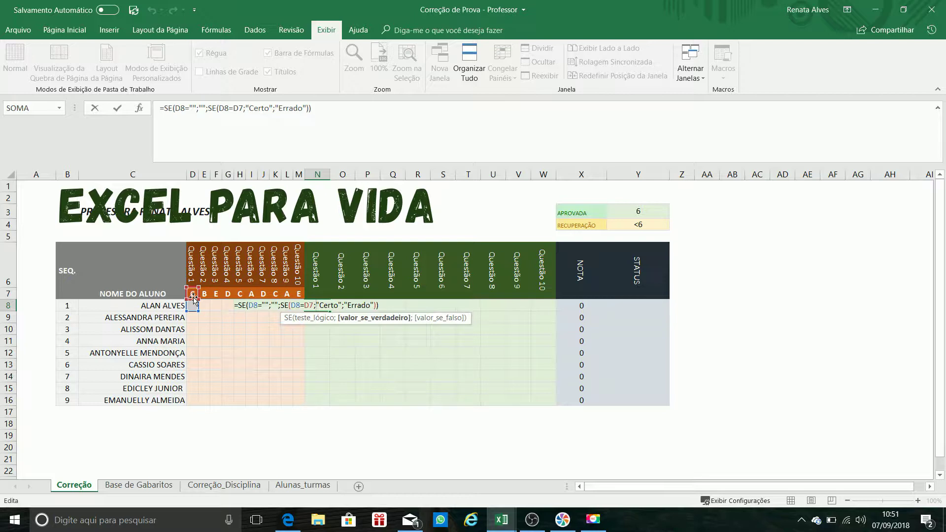
click(314, 307)
click(315, 305)
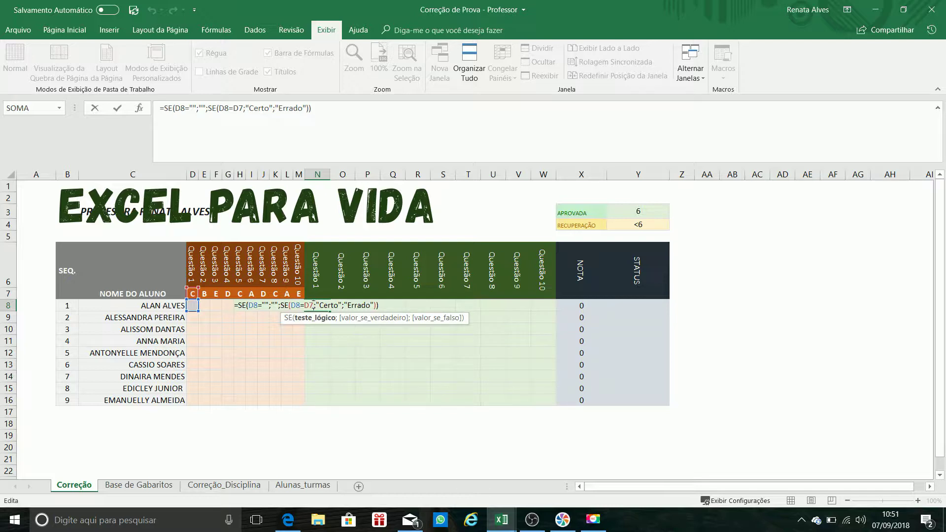
key(F4)
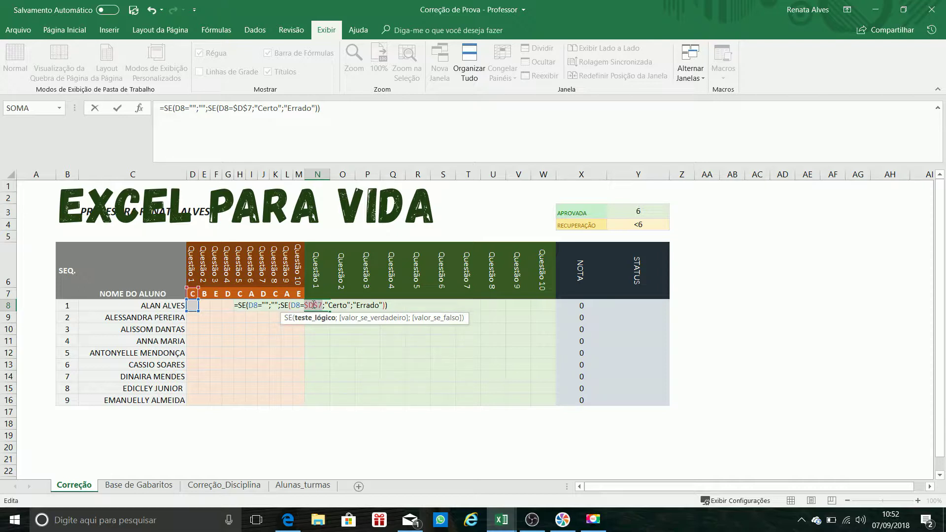
key(F4)
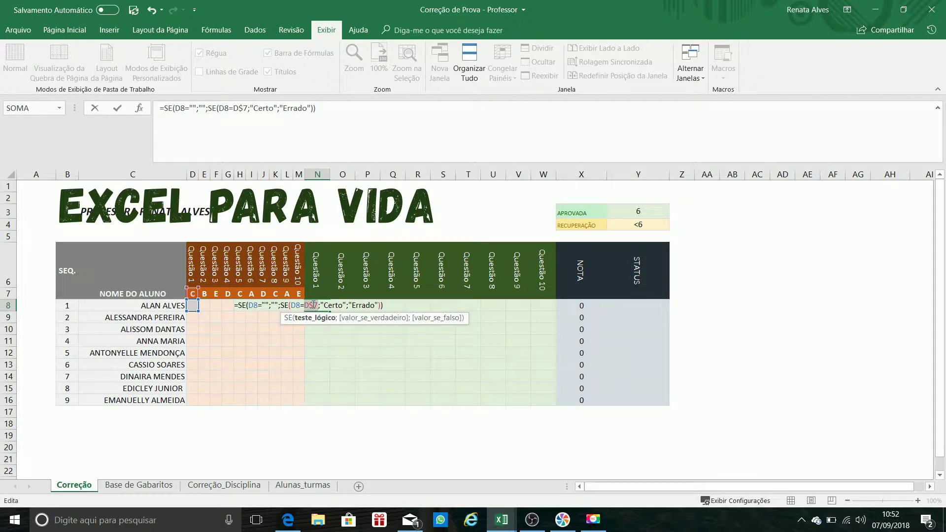
key(F4)
key(F4)
key(F4)
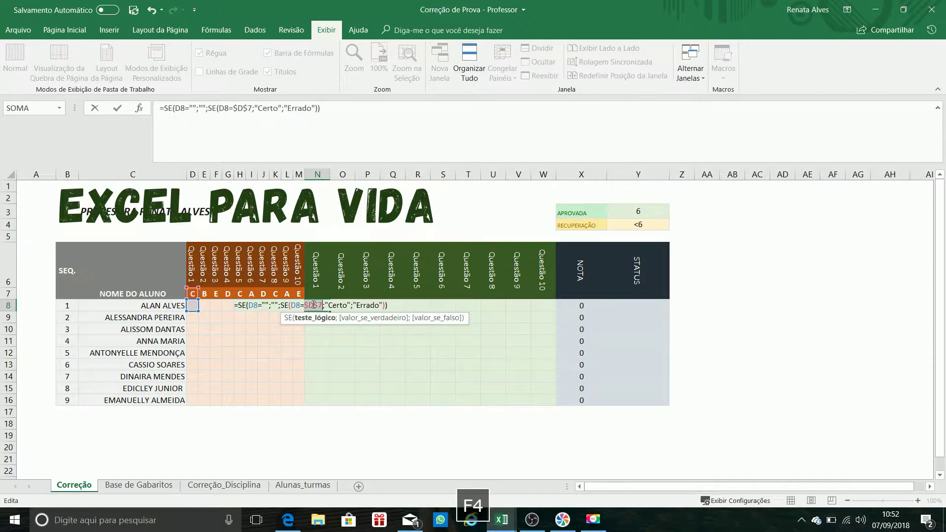
key(F4)
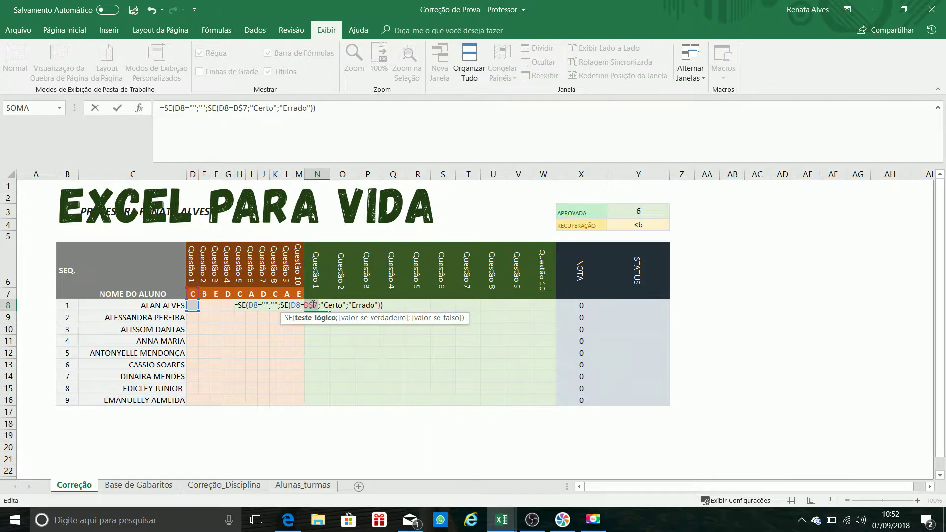
key(F4)
key(F4)
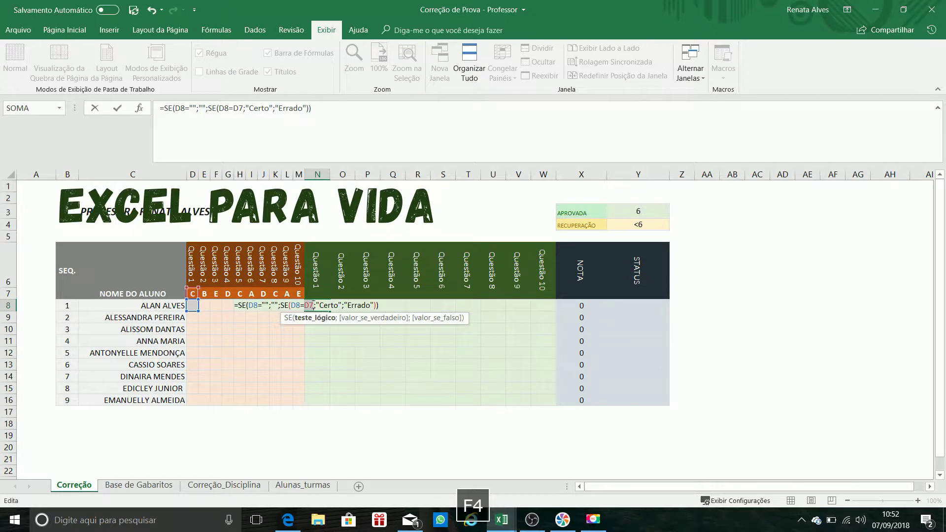
key(F4)
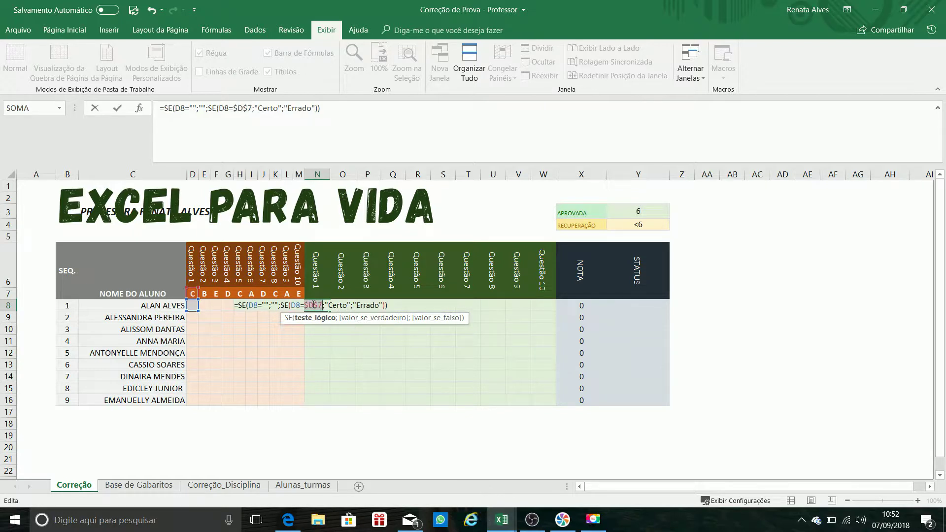
key(F4)
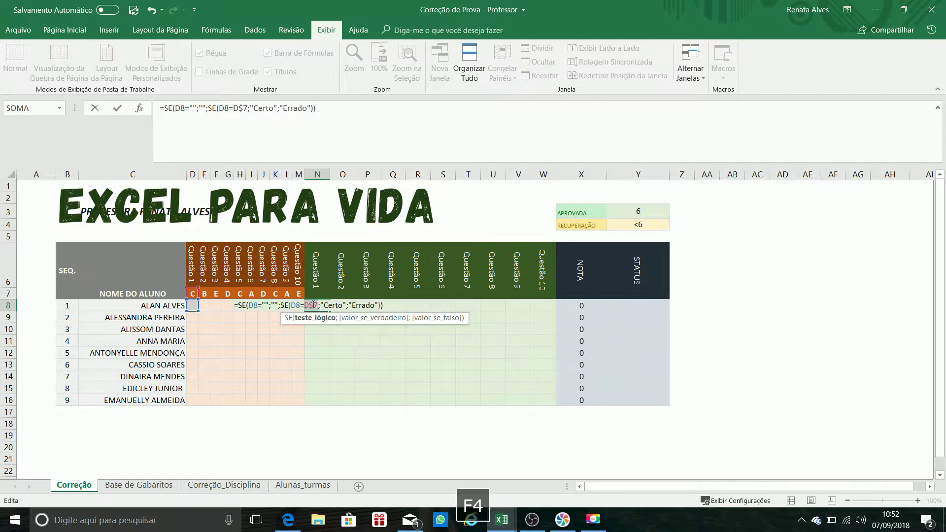
key(F4)
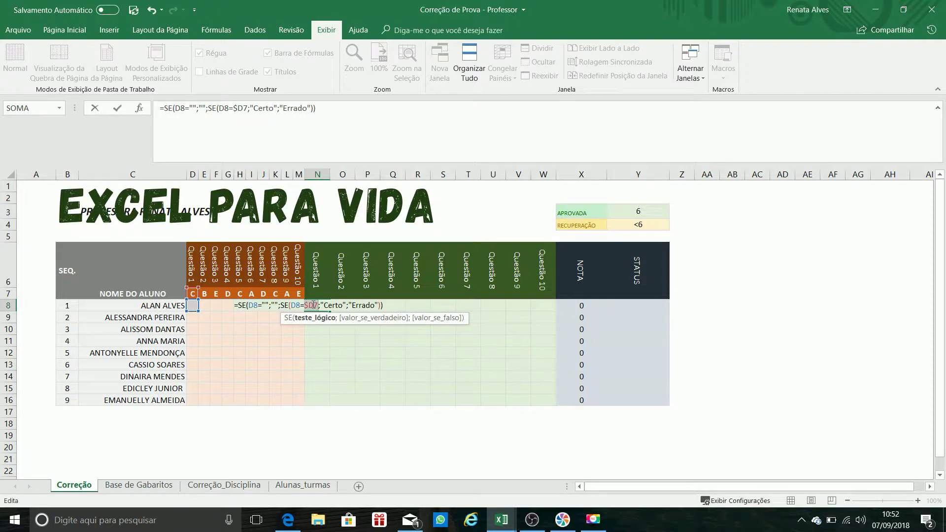
key(F4)
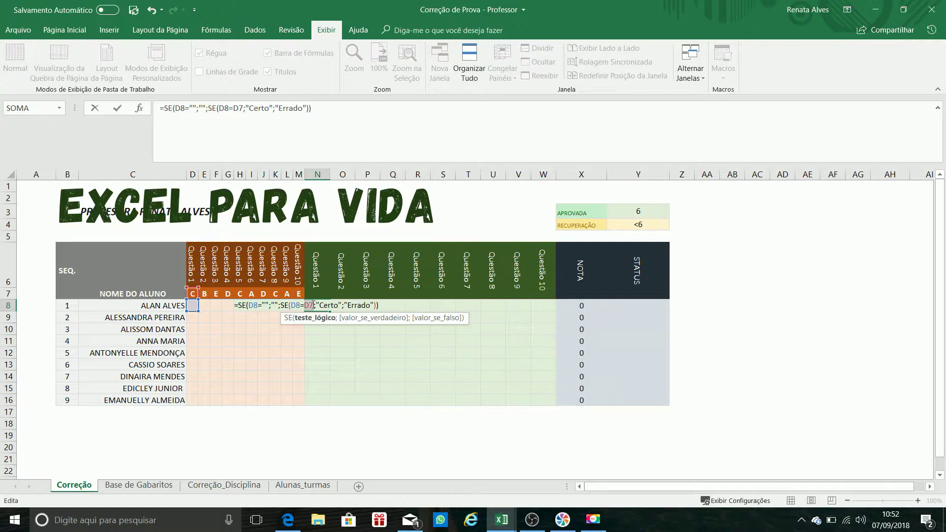
key(F4)
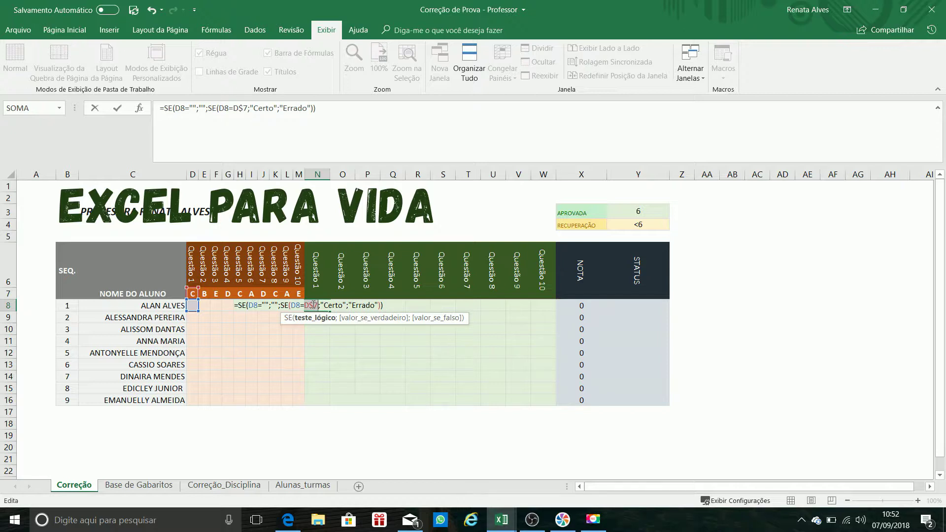
key(Return)
- Fill N8's formula down the Questão 1 column and check the D$7 reference in N9, N10 and N11
click(317, 309)
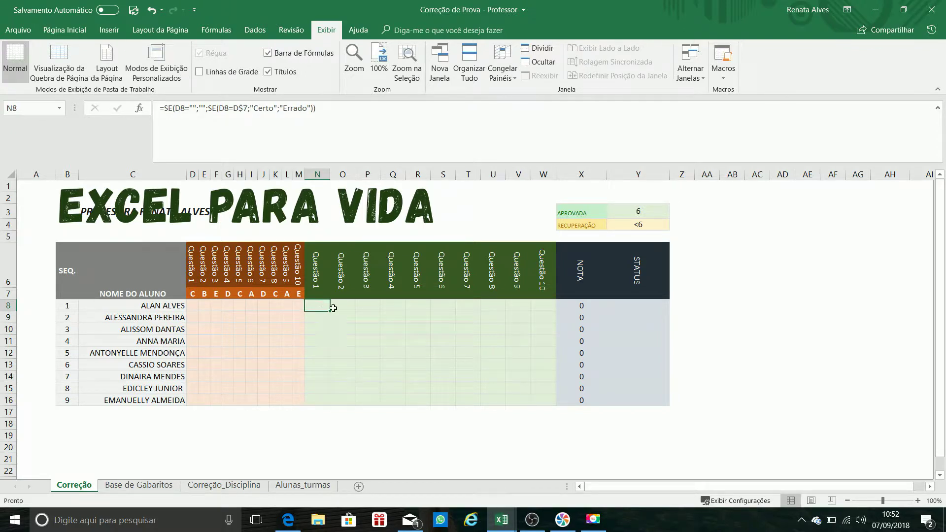
drag(331, 311, 323, 376)
double_click(320, 317)
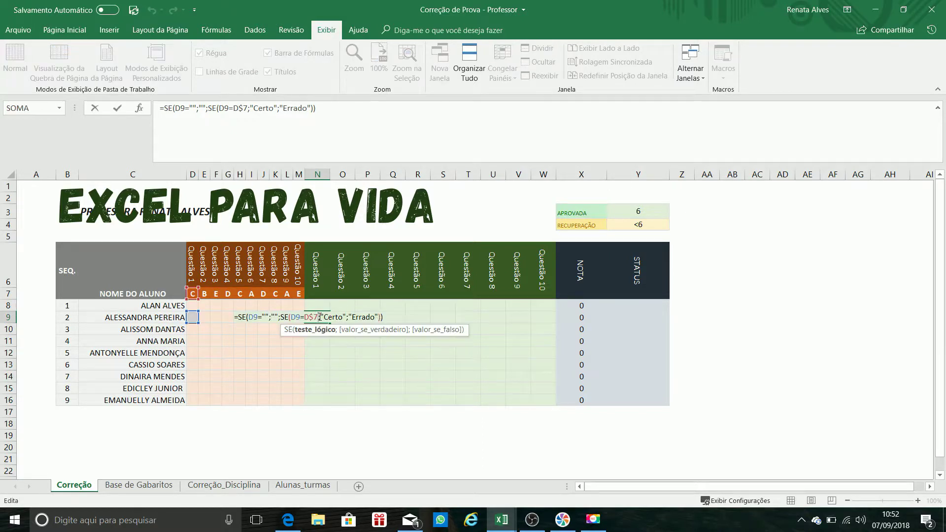
key(Return)
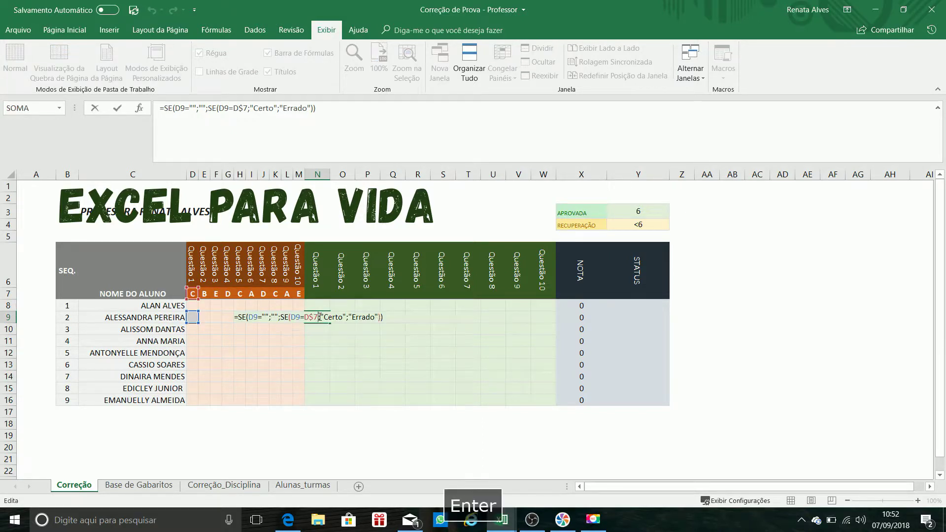
double_click(316, 330)
key(Return)
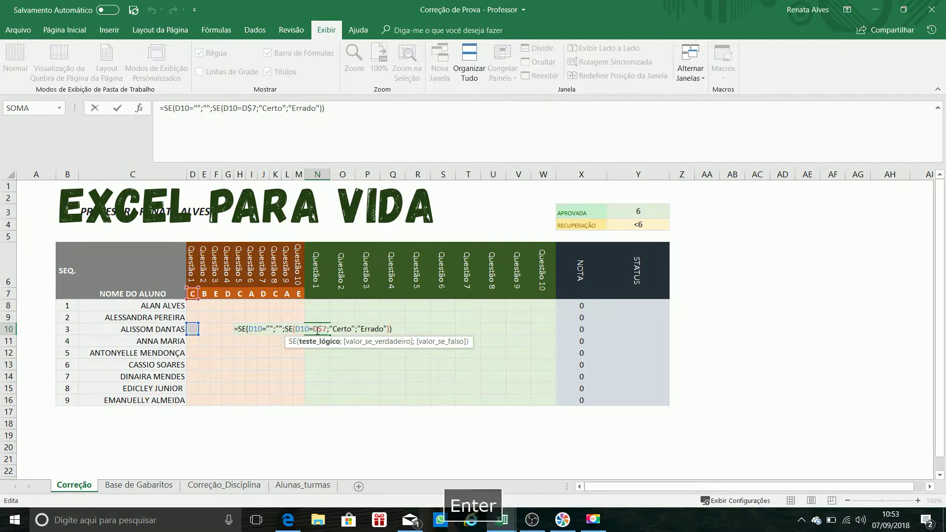
double_click(316, 339)
key(Return)
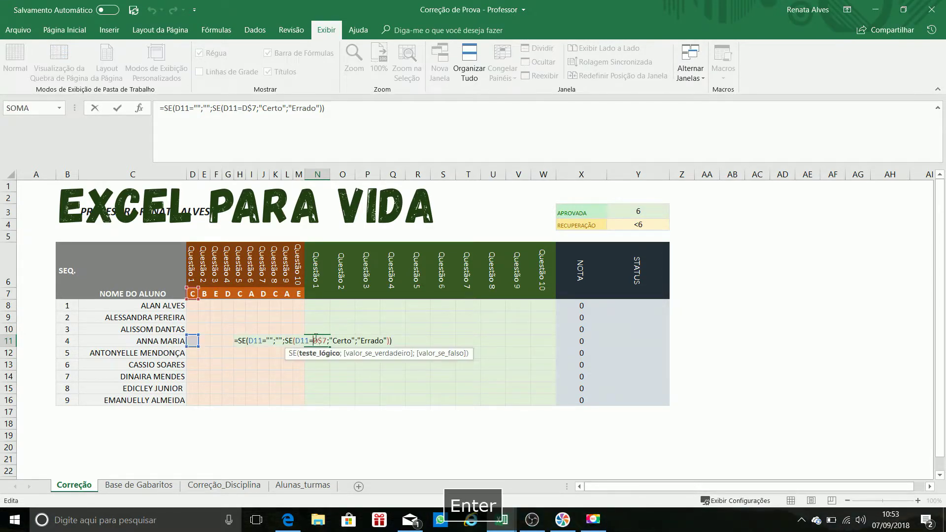
- Check N8's formula and fill the Questão 1 formulas in N8:N16 across to the Questão 10 column, ending at W16
drag(313, 304, 320, 395)
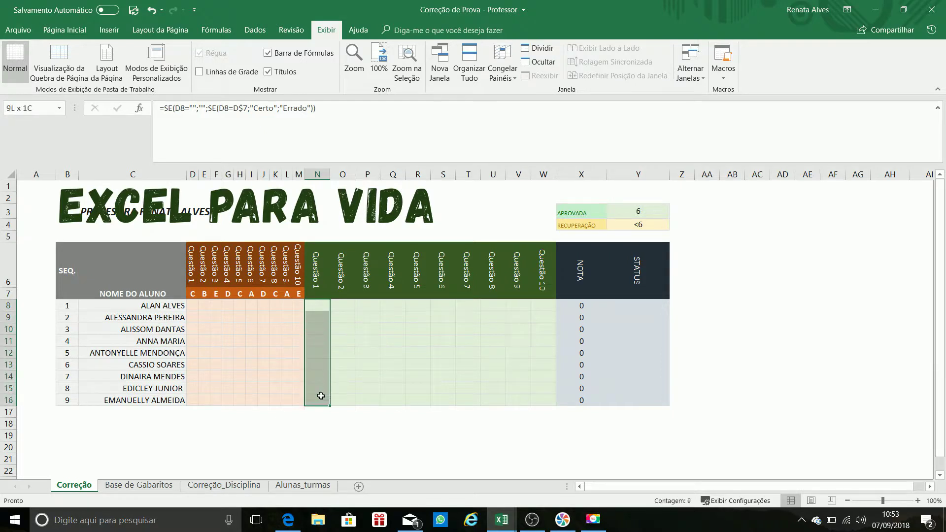
double_click(316, 304)
key(Return)
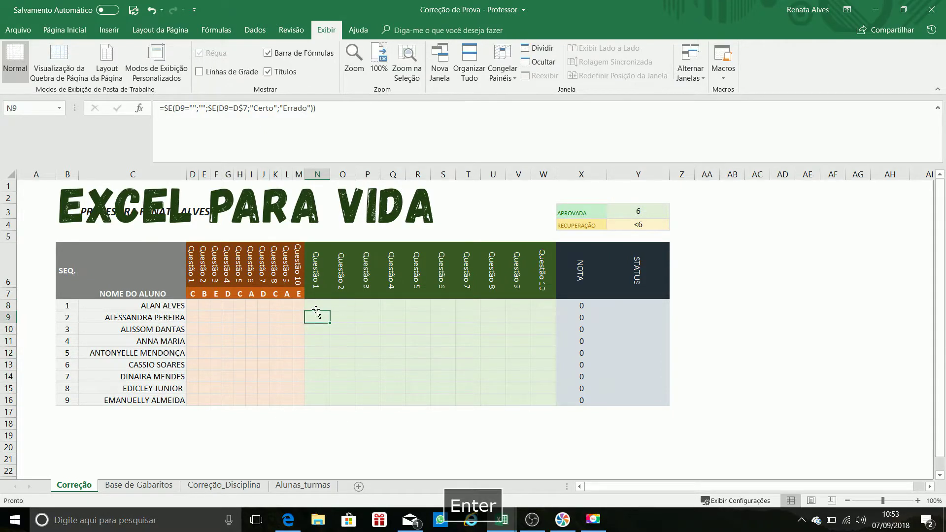
drag(317, 304, 317, 400)
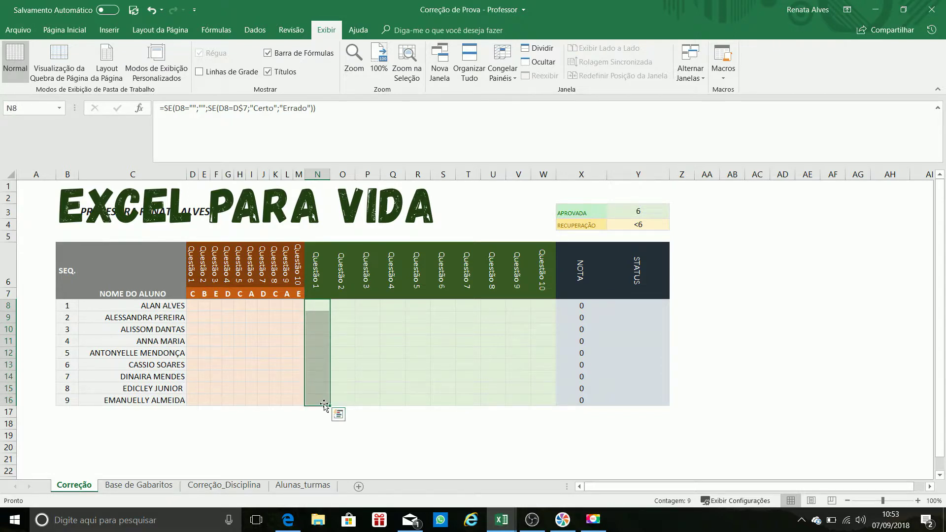
drag(328, 405, 549, 411)
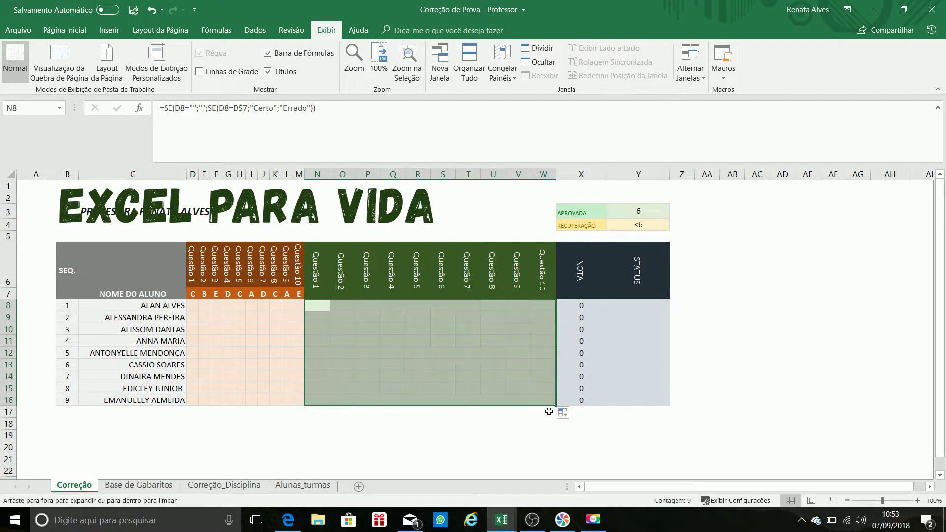
- Examine the copied formulas in the Questão 2 column from O8 down to O15, checking the E$7 answer-key reference
double_click(344, 306)
key(Return)
double_click(347, 305)
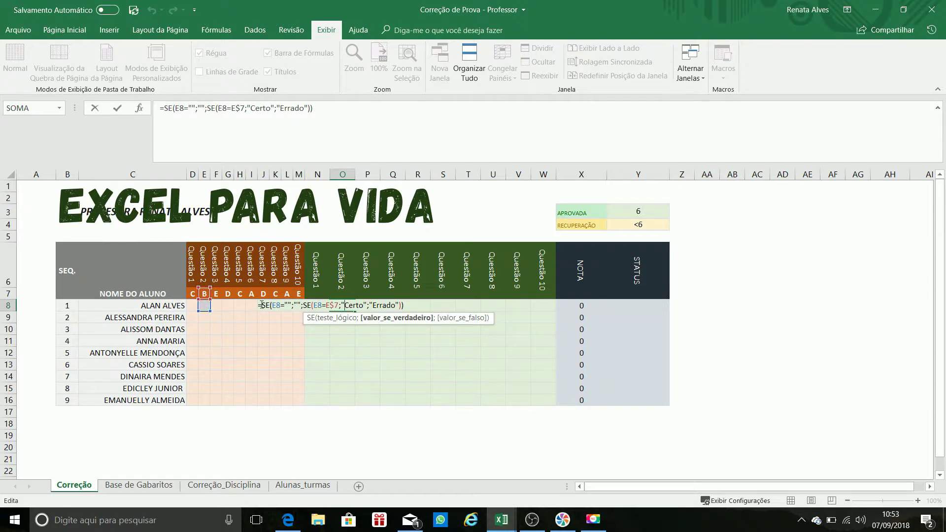
key(Return)
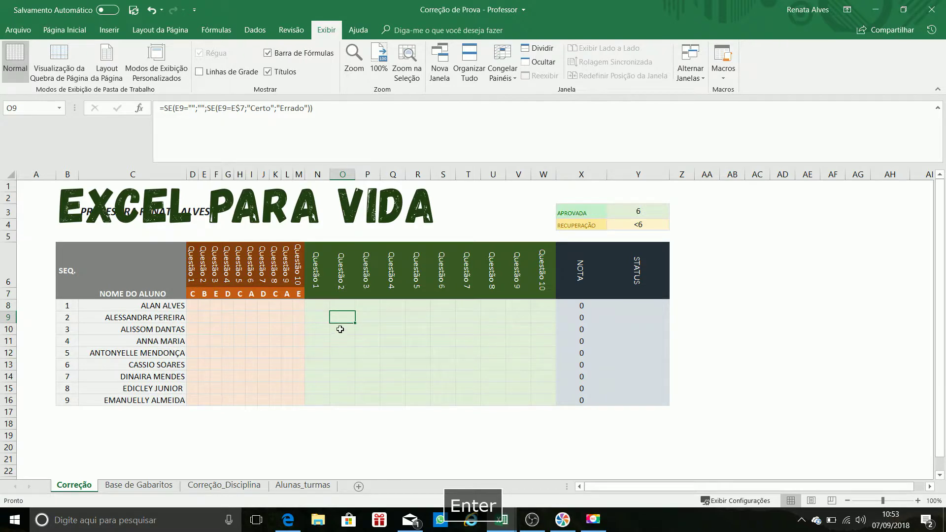
double_click(340, 329)
key(Return)
double_click(342, 340)
key(Return)
double_click(344, 354)
key(Return)
double_click(343, 365)
key(Return)
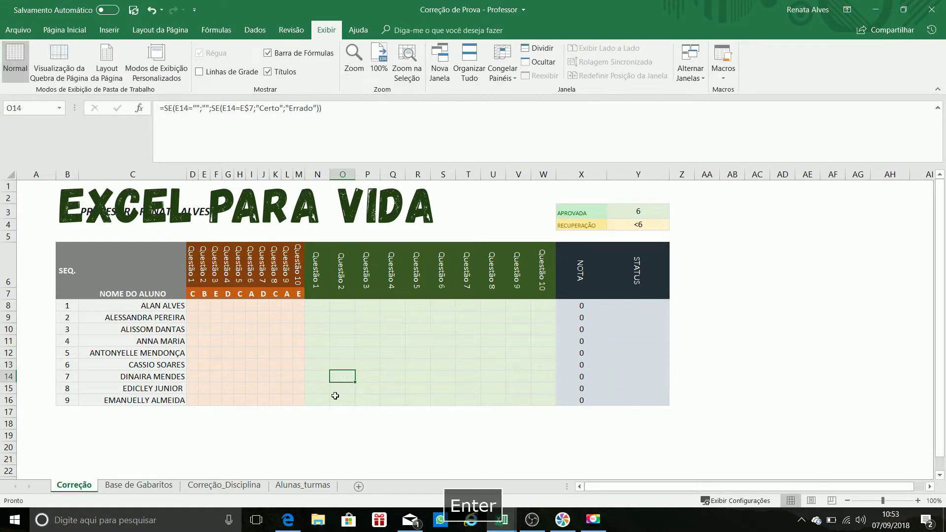
click(337, 397)
double_click(339, 385)
key(Return)
click(338, 386)
click(333, 338)
- Set the width of columns N to W, holding the corrected questions, to 3
drag(319, 252, 540, 402)
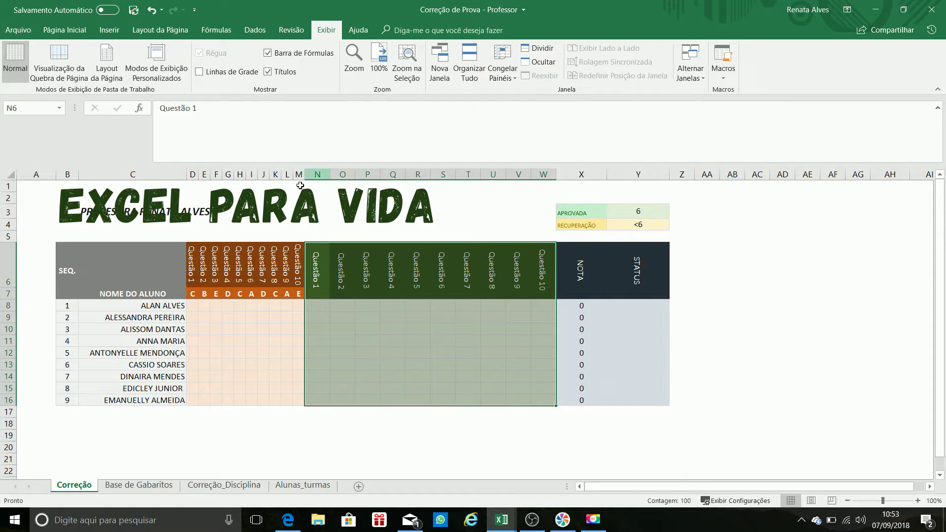
click(227, 304)
drag(317, 171, 530, 178)
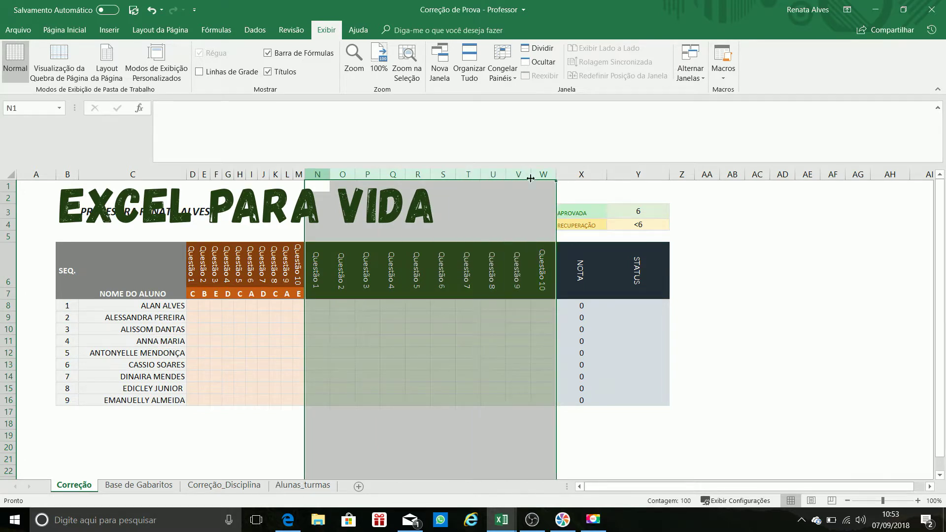
right_click(435, 332)
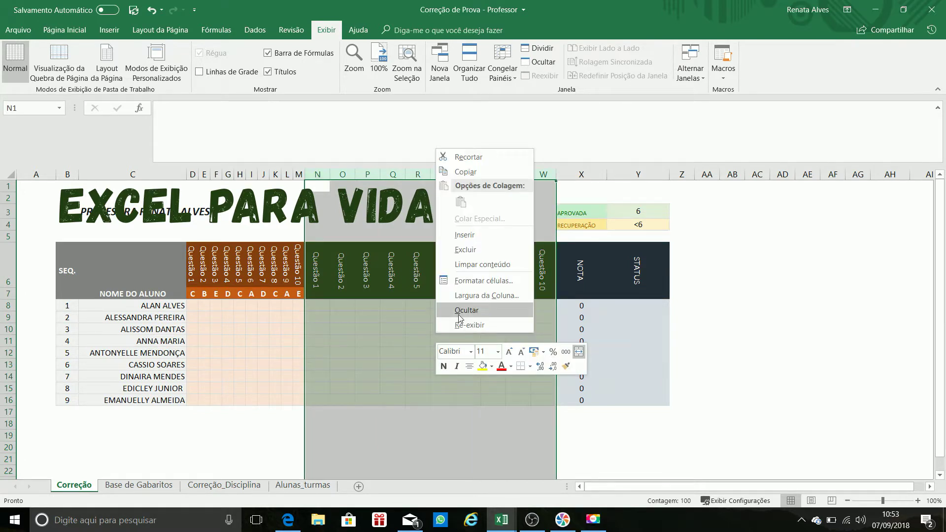
click(477, 295)
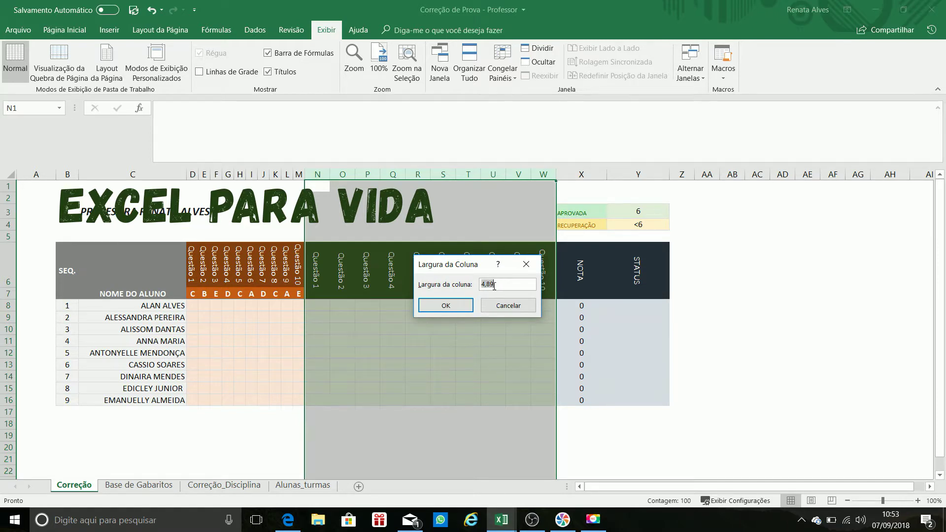
text(3)
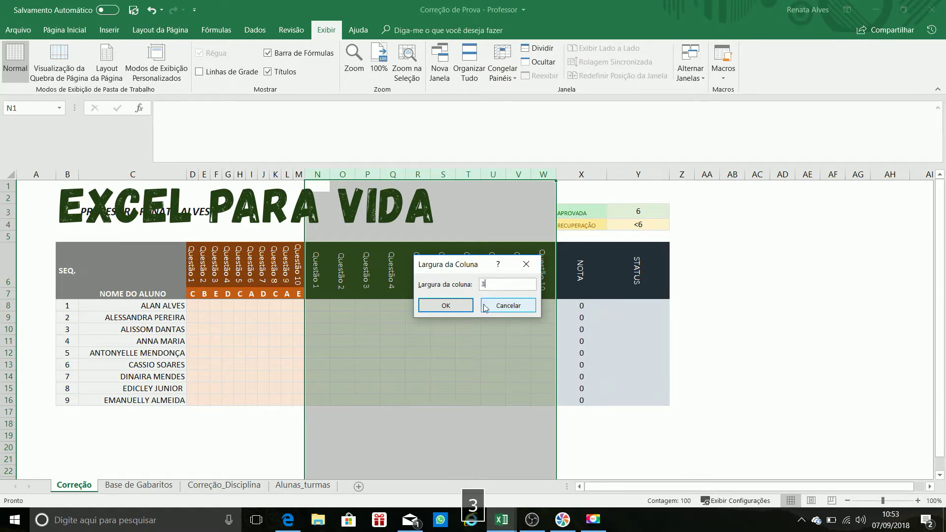
click(460, 308)
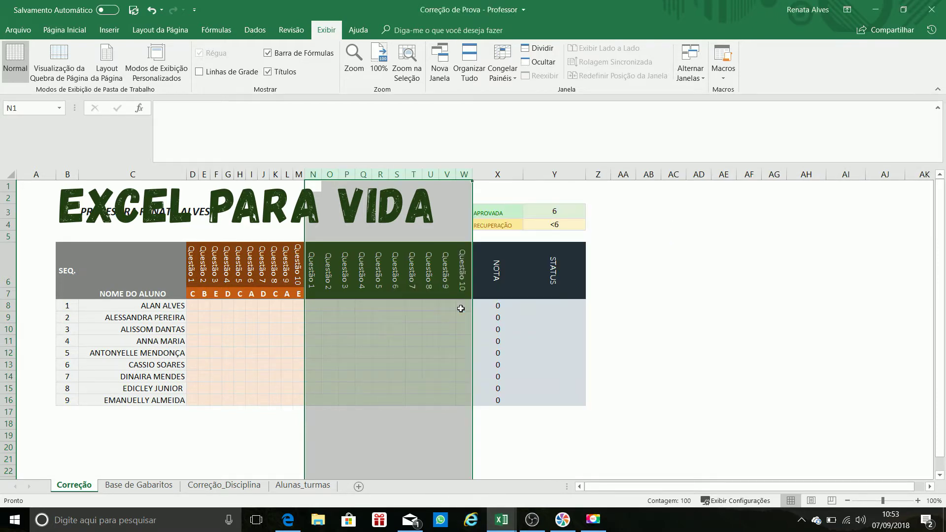
- Enter c in D8 as the first student's answer to Questão 1 and check the marking in N8
click(394, 351)
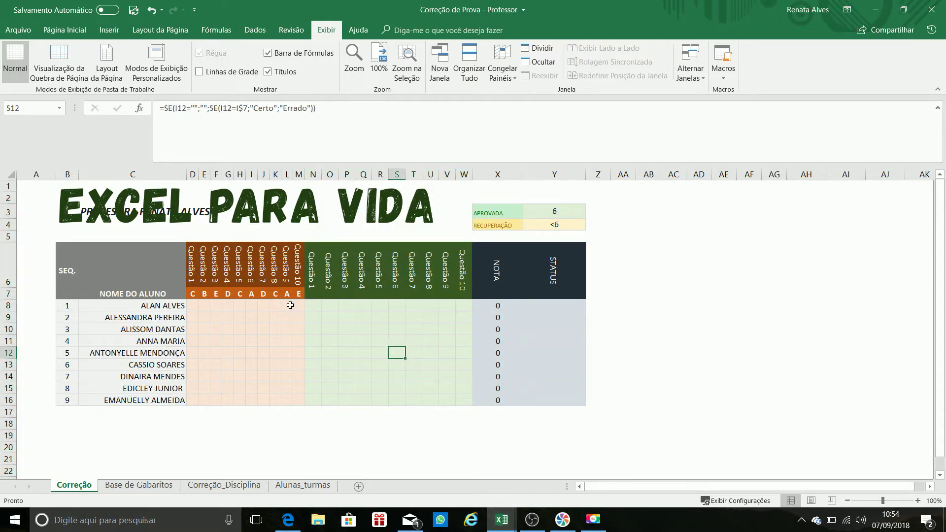
drag(309, 303, 465, 400)
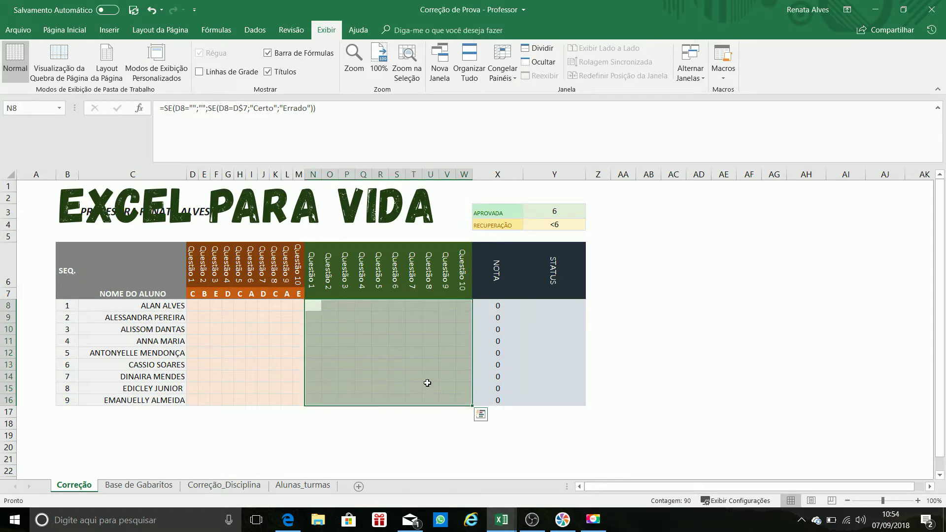
click(311, 307)
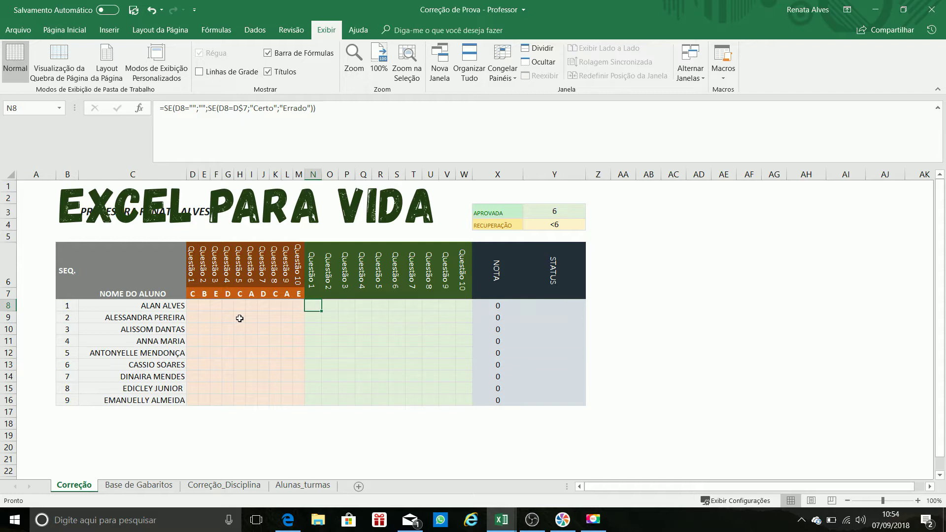
click(193, 306)
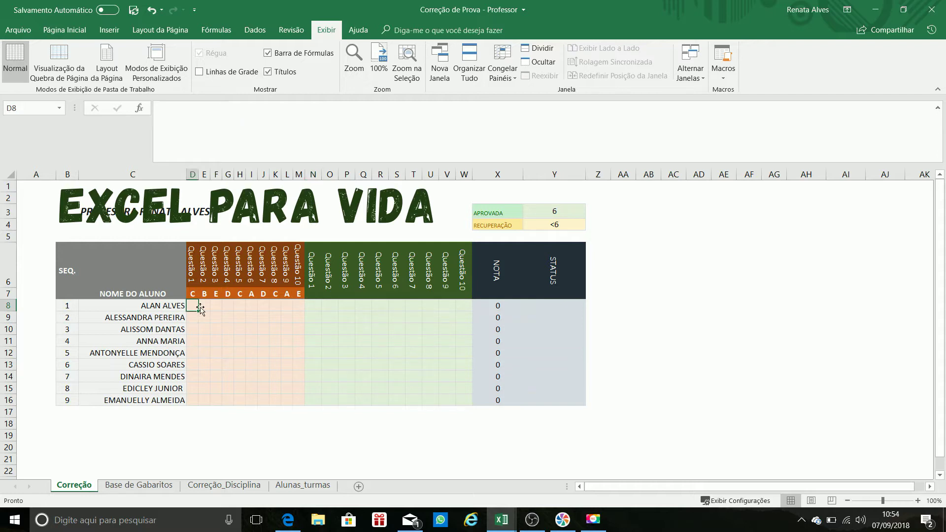
text(c)
click(205, 305)
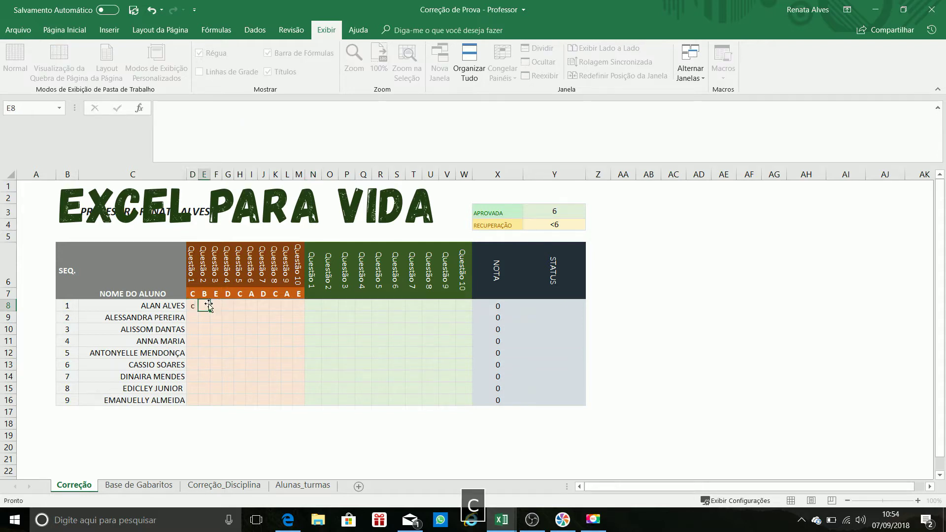
click(314, 306)
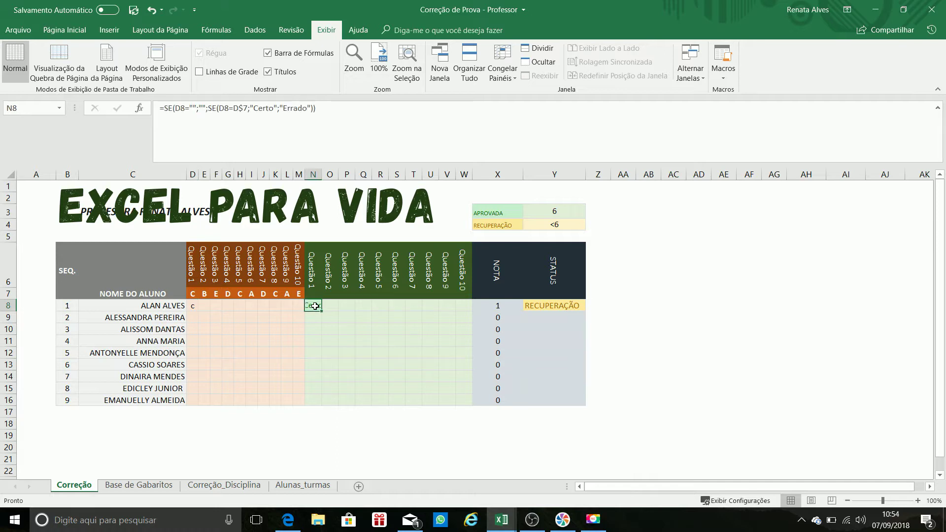
drag(314, 174, 439, 174)
click(473, 185)
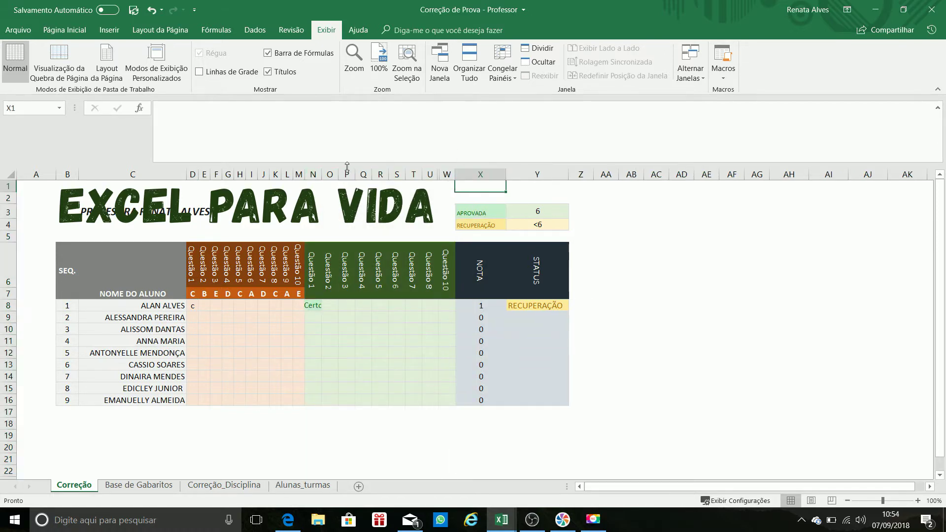
key(ctrl+z)
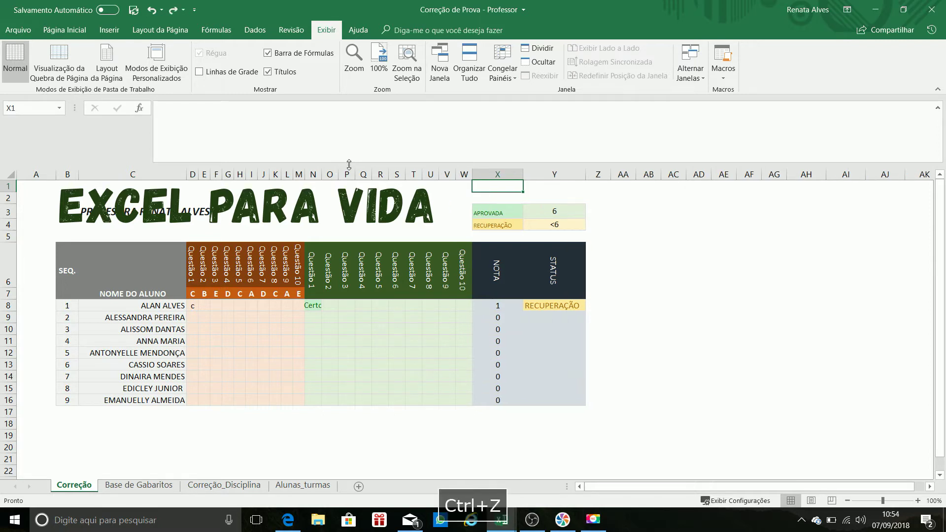
- Set the width of columns N to W to 5 and review the marking and formula in N8
drag(313, 175, 471, 184)
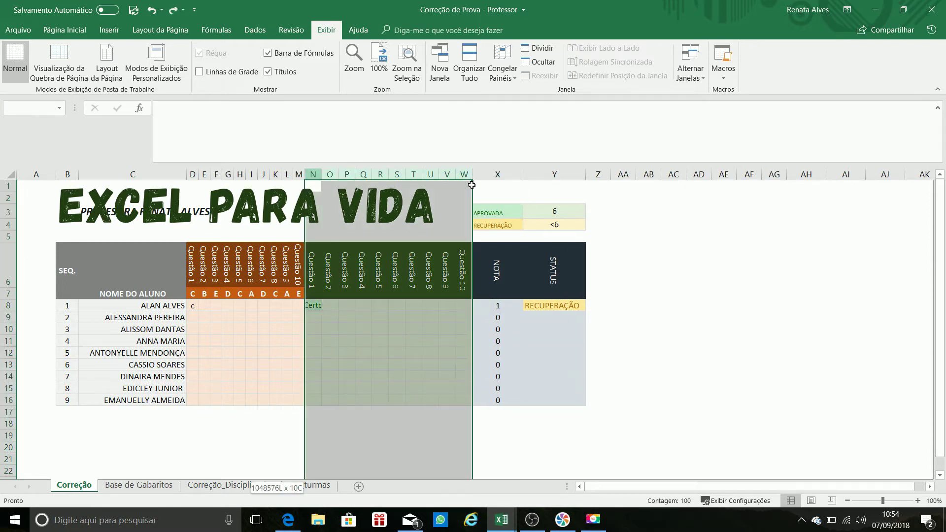
right_click(449, 195)
click(490, 344)
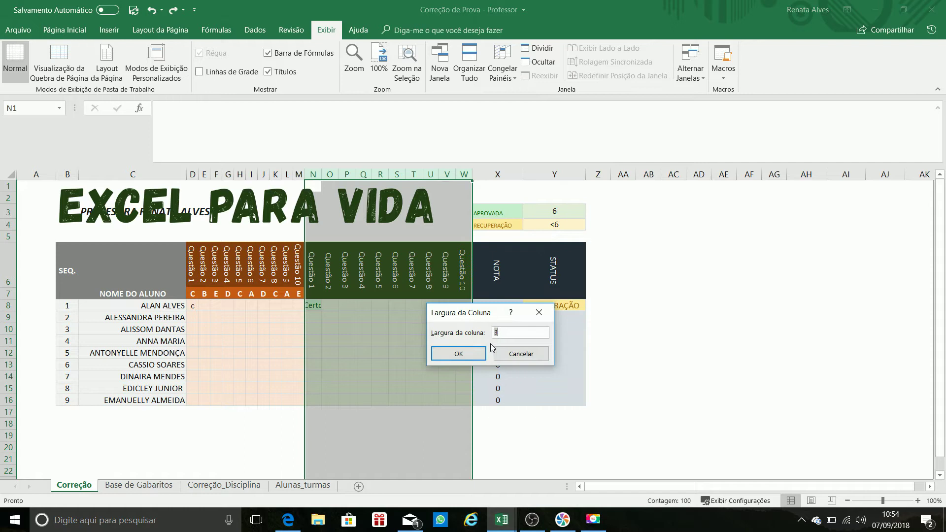
text(5)
click(458, 353)
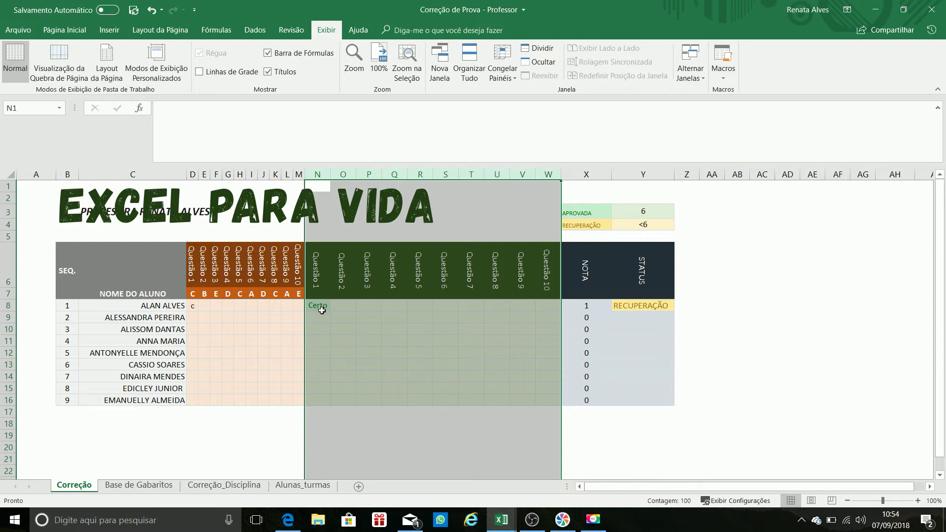
click(396, 329)
click(314, 308)
click(596, 351)
click(481, 337)
click(451, 316)
click(308, 305)
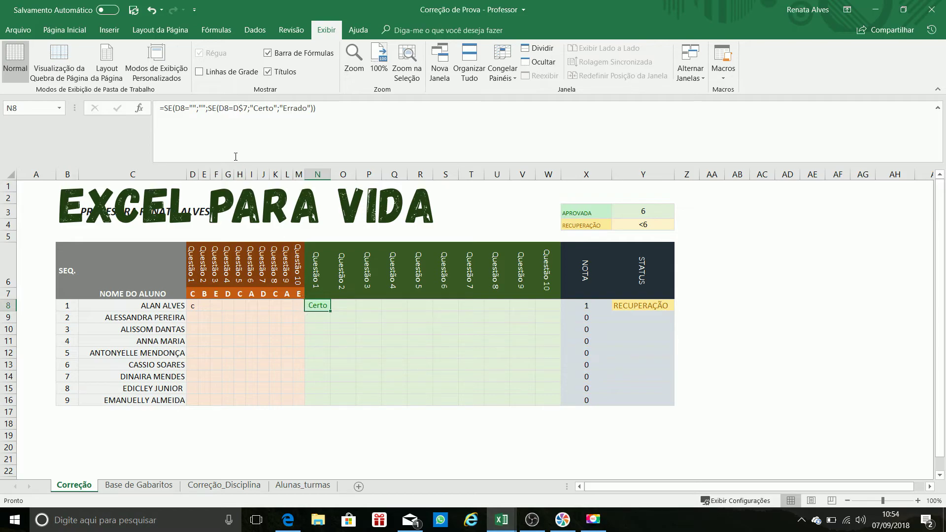